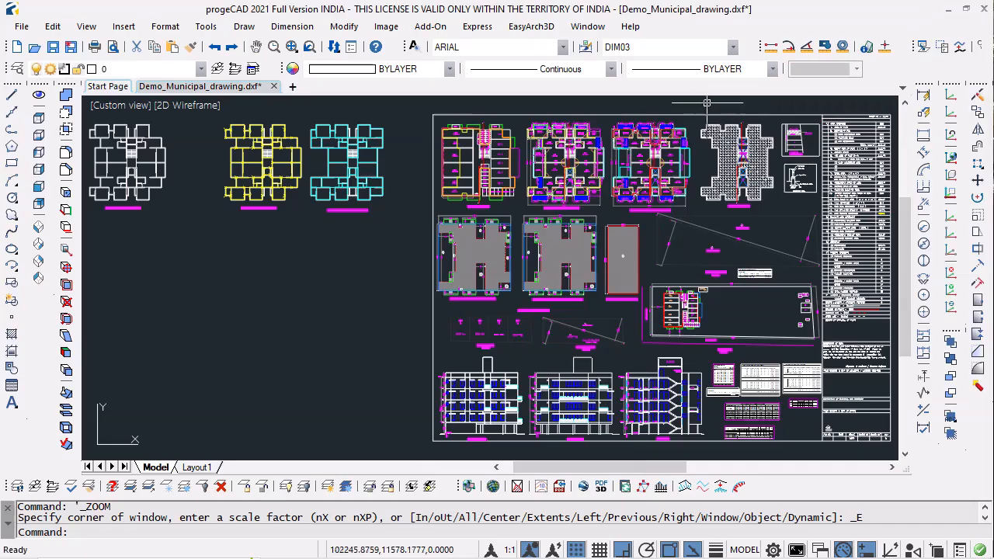
Examine the floor plans on the municipal drawing sheet, including the room layout of the typical first and third floor plan.
{"action": "scroll", "coordinate": [572, 126], "scroll_direction": "up", "scroll_amount": 2}
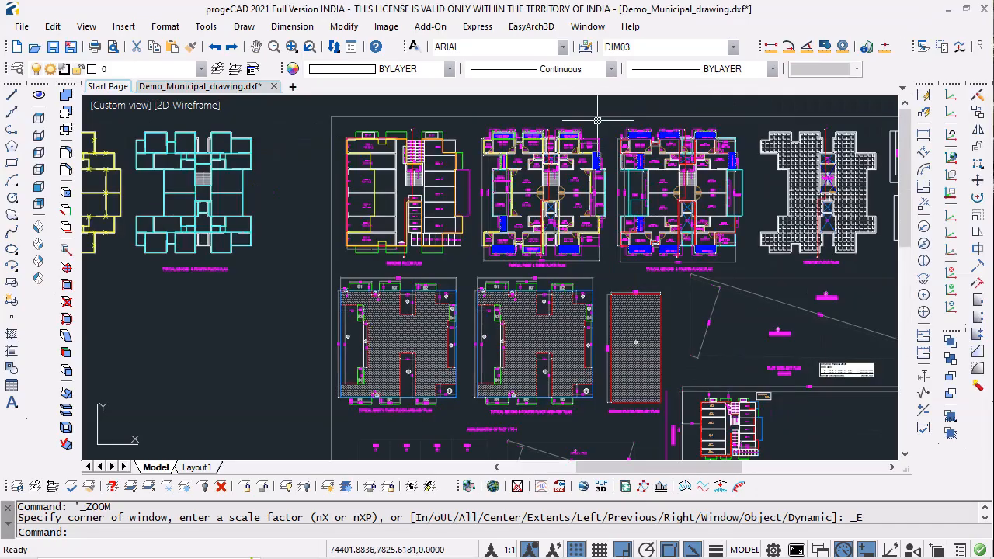
{"action": "scroll", "coordinate": [595, 128], "scroll_direction": "up", "scroll_amount": 2}
{"action": "scroll", "coordinate": [595, 128], "scroll_direction": "up", "scroll_amount": 2}
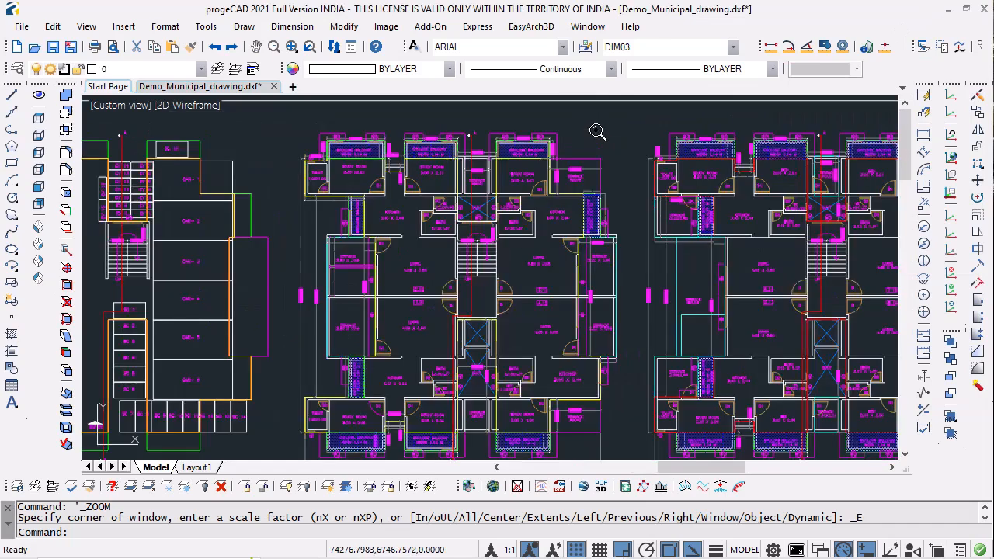
{"action": "scroll", "coordinate": [441, 117], "scroll_direction": "up", "scroll_amount": 2}
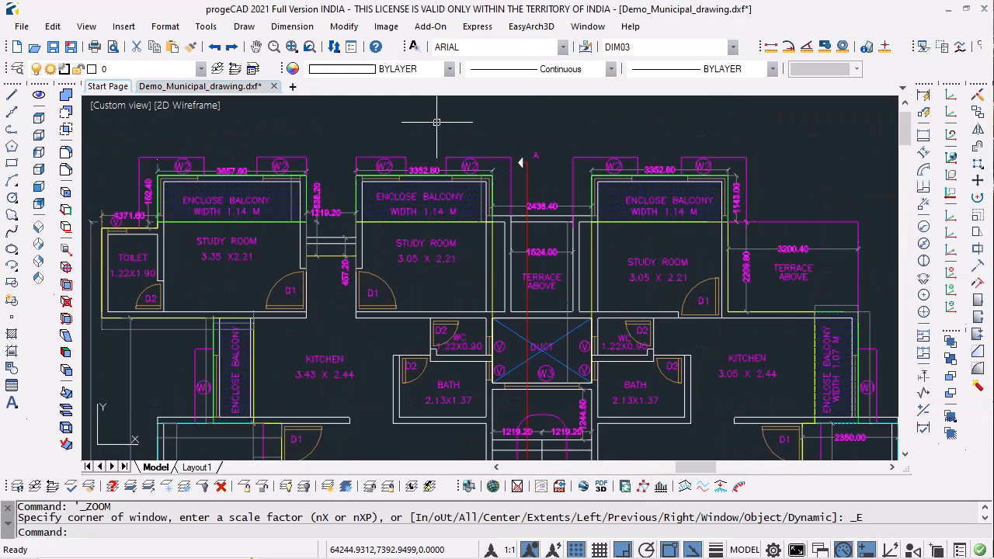
{"action": "scroll", "coordinate": [443, 119], "scroll_direction": "down", "scroll_amount": 2}
{"action": "scroll", "coordinate": [443, 119], "scroll_direction": "down", "scroll_amount": 1}
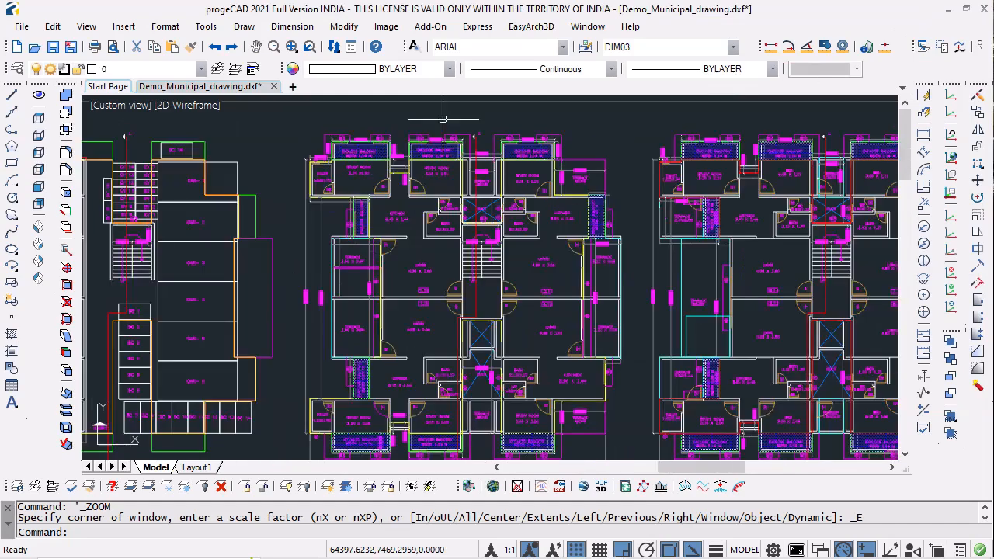
{"action": "scroll", "coordinate": [466, 124], "scroll_direction": "down", "scroll_amount": 1}
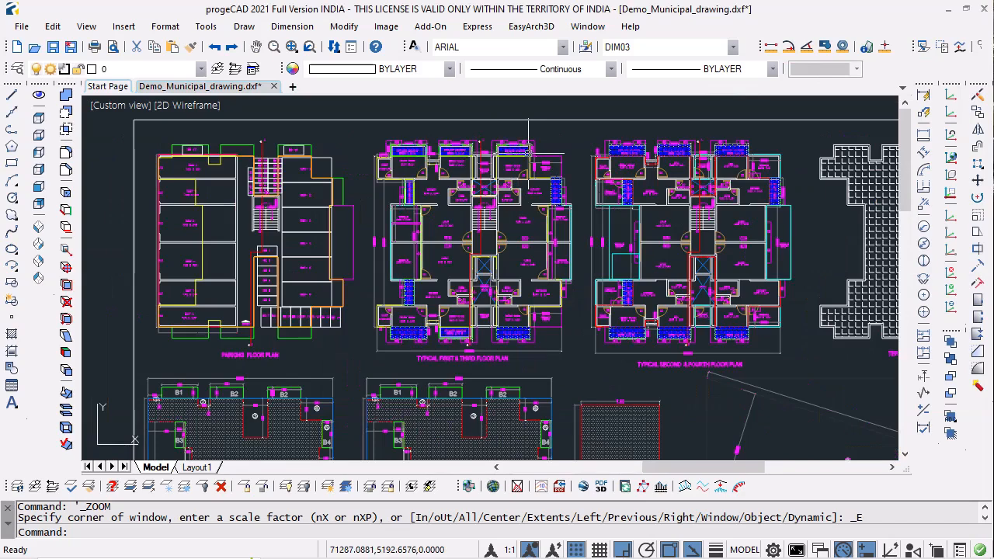
{"action": "scroll", "coordinate": [528, 153], "scroll_direction": "down", "scroll_amount": 5}
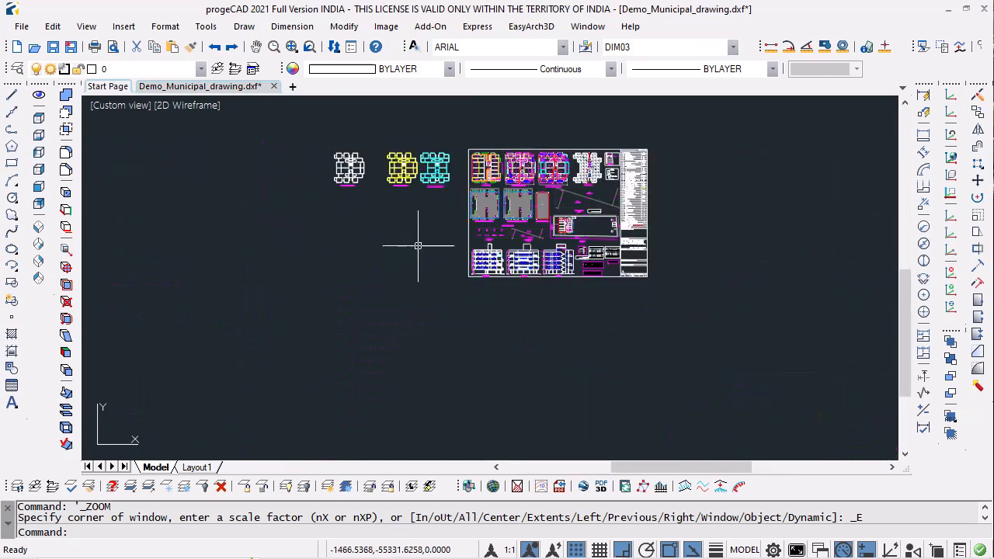
Create centerlines within the top and left walls of the upper-left room in the white wall plan.
{"action": "scroll", "coordinate": [337, 157], "scroll_direction": "up", "scroll_amount": 3}
{"action": "scroll", "coordinate": [336, 157], "scroll_direction": "up", "scroll_amount": 4}
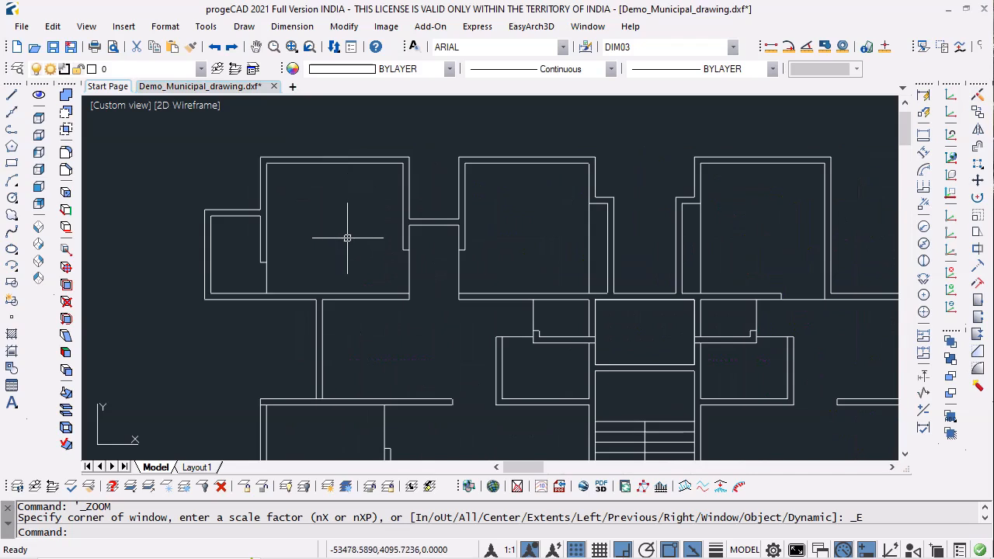
{"action": "type", "text": "C"}
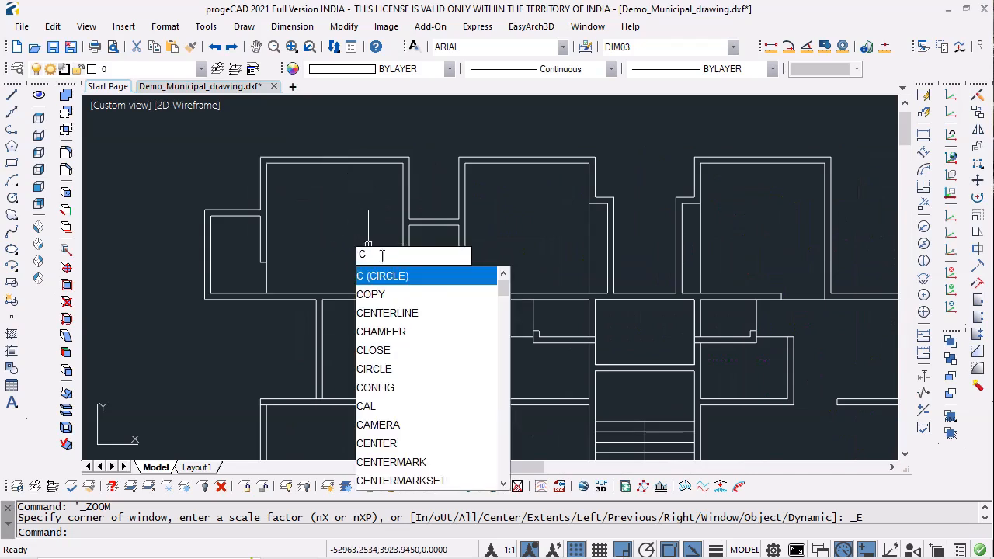
{"action": "left_click", "coordinate": [413, 313]}
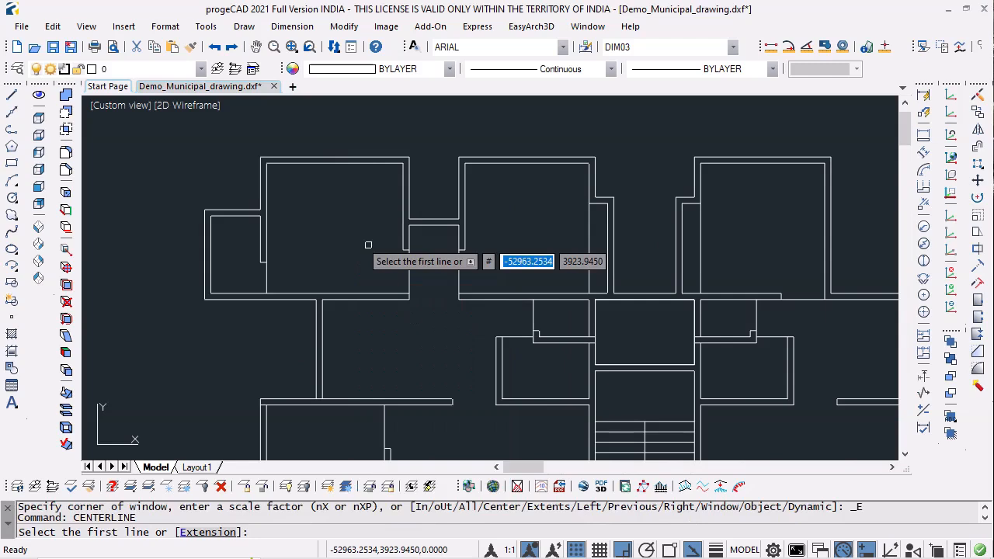
{"action": "left_click", "coordinate": [337, 157]}
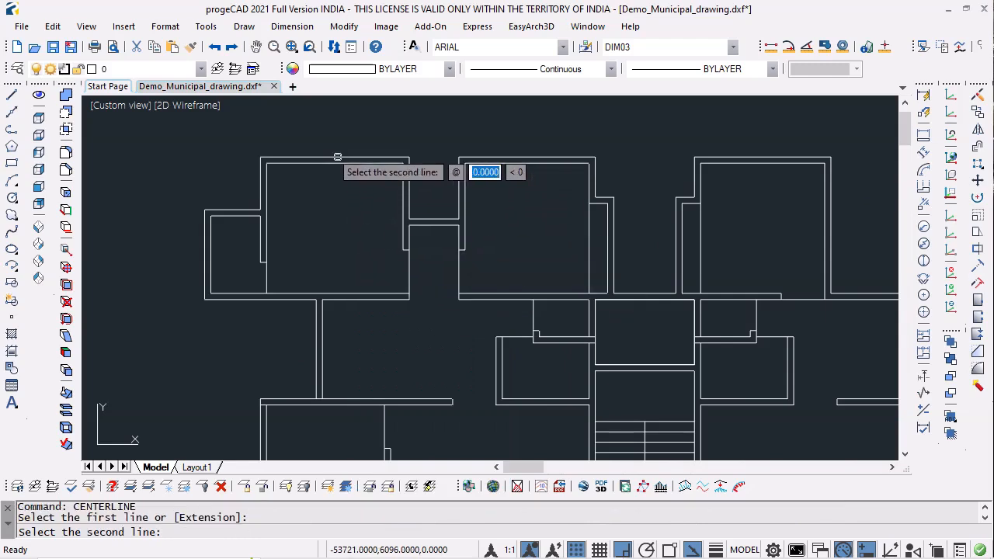
{"action": "left_click", "coordinate": [337, 162]}
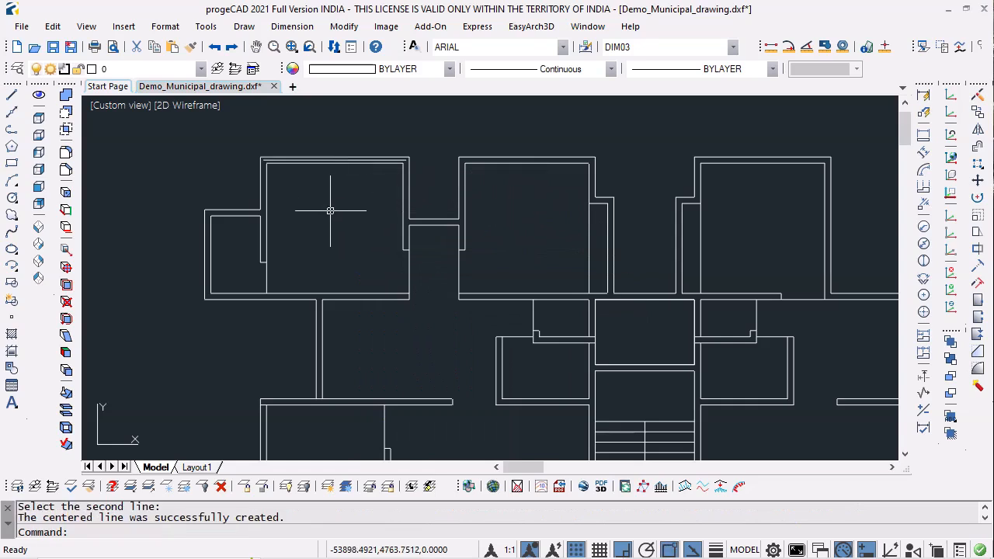
{"action": "key", "text": "Return"}
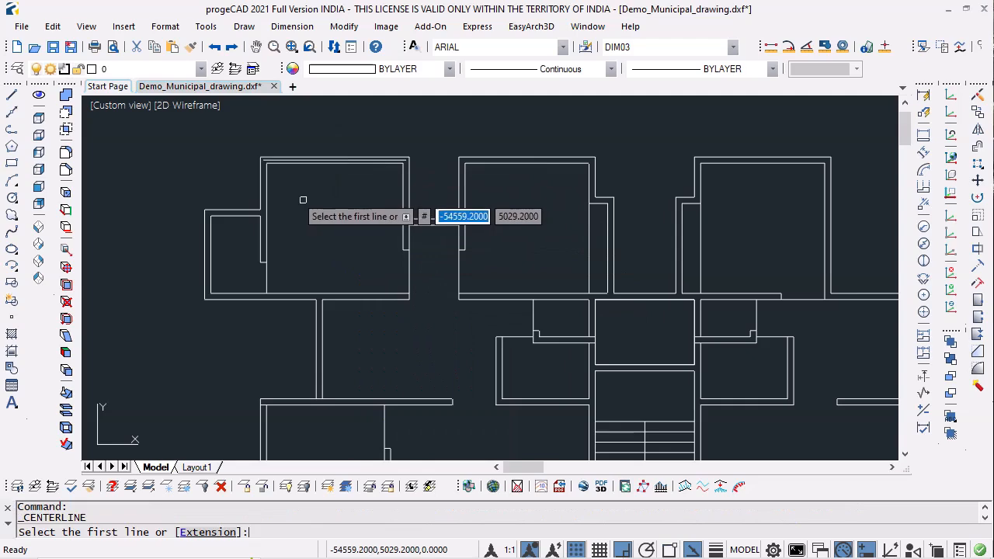
{"action": "left_click", "coordinate": [266, 190]}
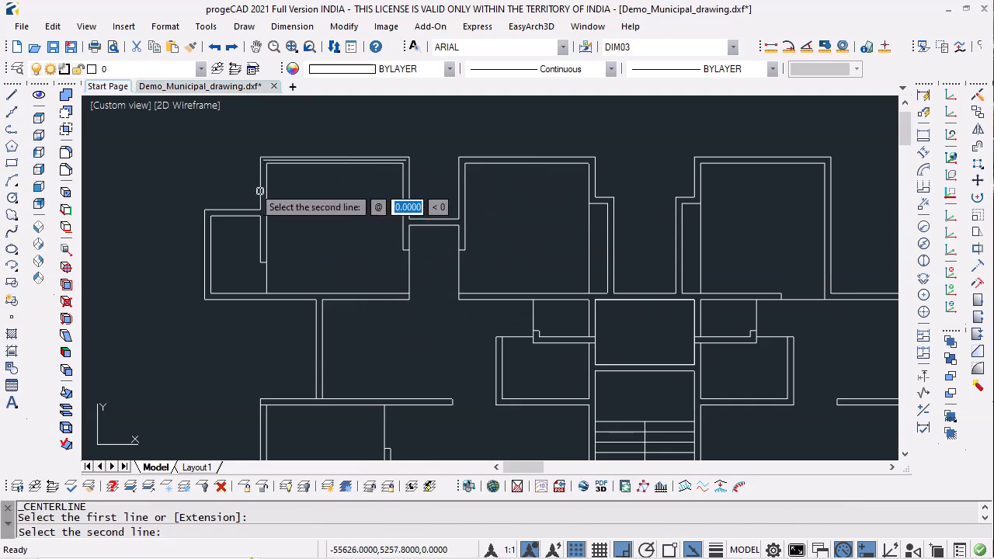
{"action": "left_click", "coordinate": [261, 194]}
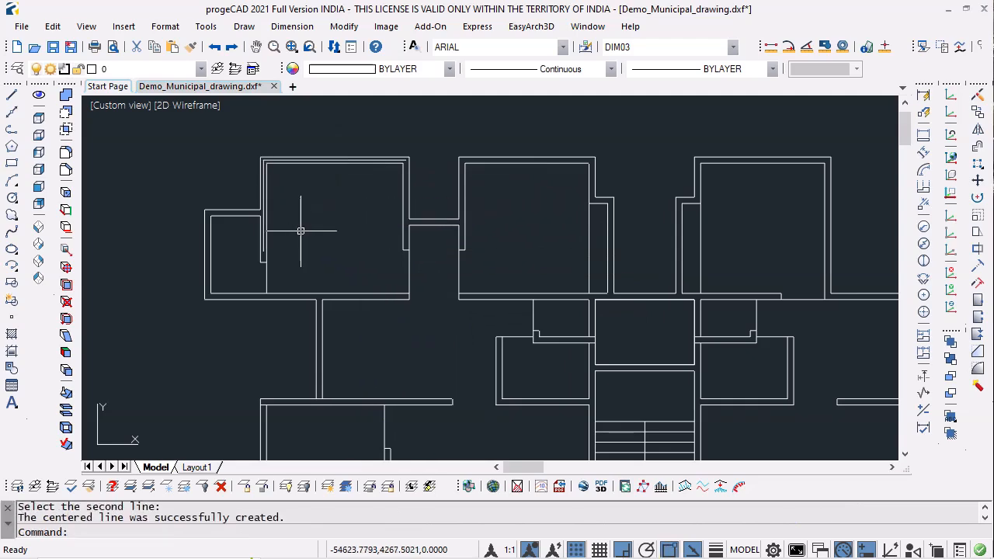
Create centerlines within the top and left walls of the small room adjoining the upper-left room.
{"action": "key", "text": "Return"}
{"action": "left_click", "coordinate": [238, 215]}
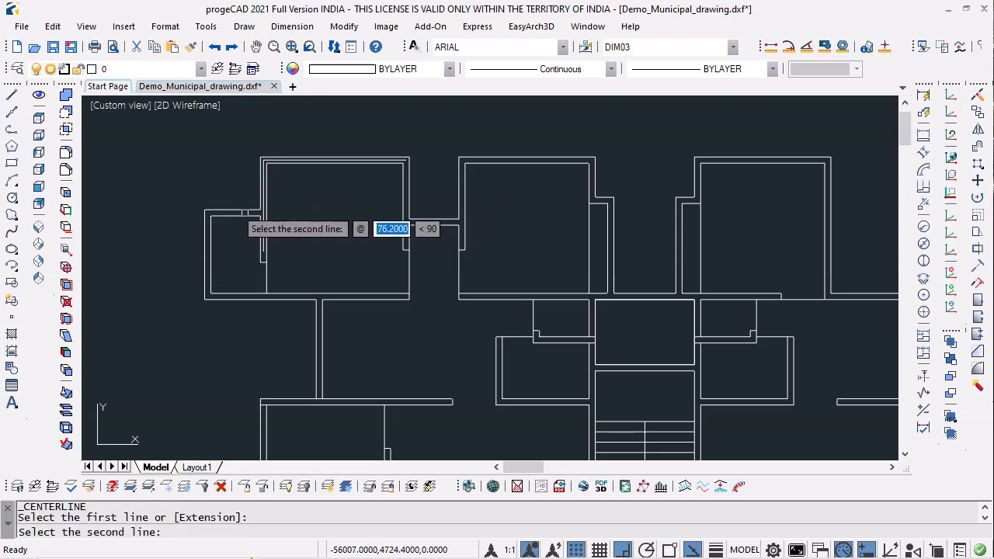
{"action": "left_click", "coordinate": [245, 210]}
{"action": "key", "text": "Return"}
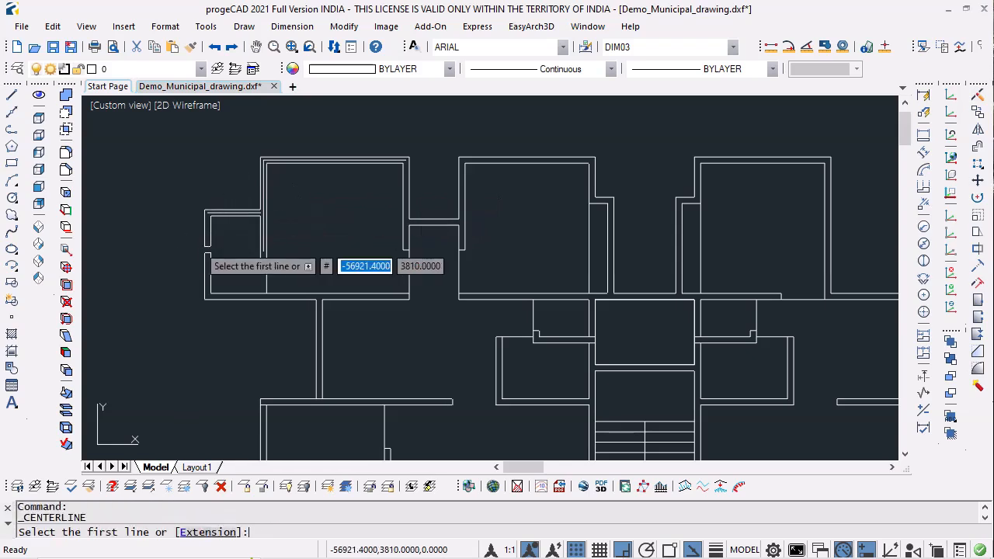
{"action": "left_click", "coordinate": [204, 249]}
{"action": "left_click", "coordinate": [211, 249]}
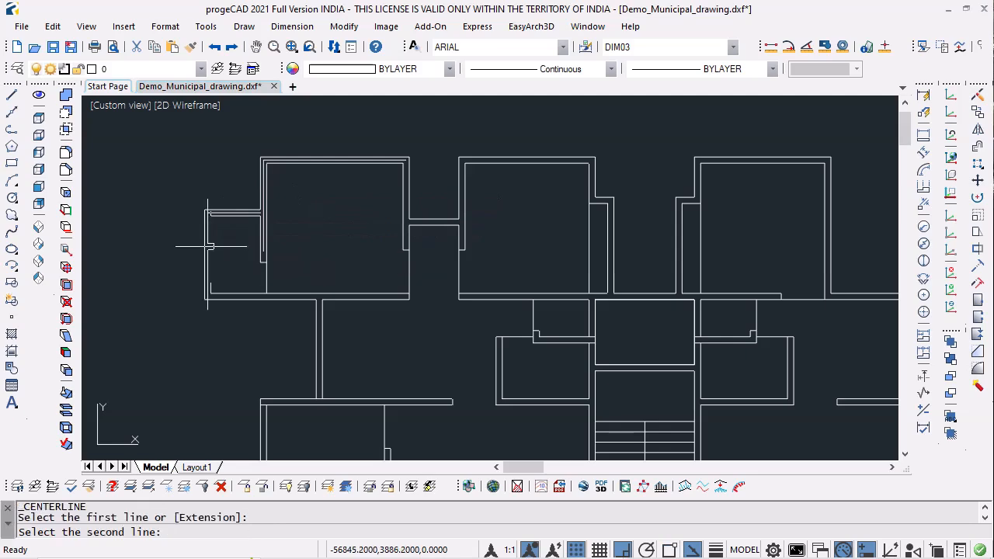
Create centerlines within the shared bottom wall of the two rooms and the right wall of the upper-left room.
{"action": "key", "text": "Return"}
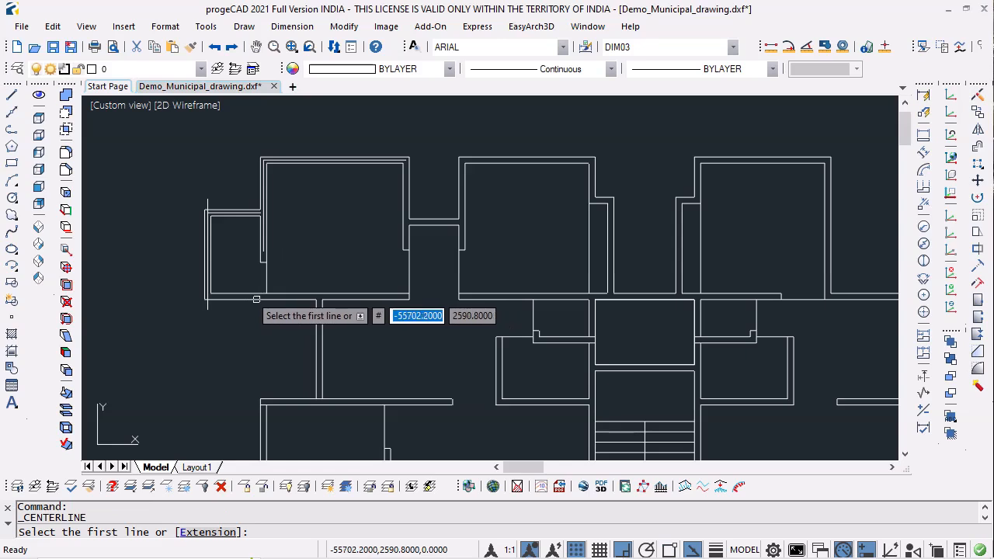
{"action": "left_click", "coordinate": [256, 299]}
{"action": "left_click", "coordinate": [256, 294]}
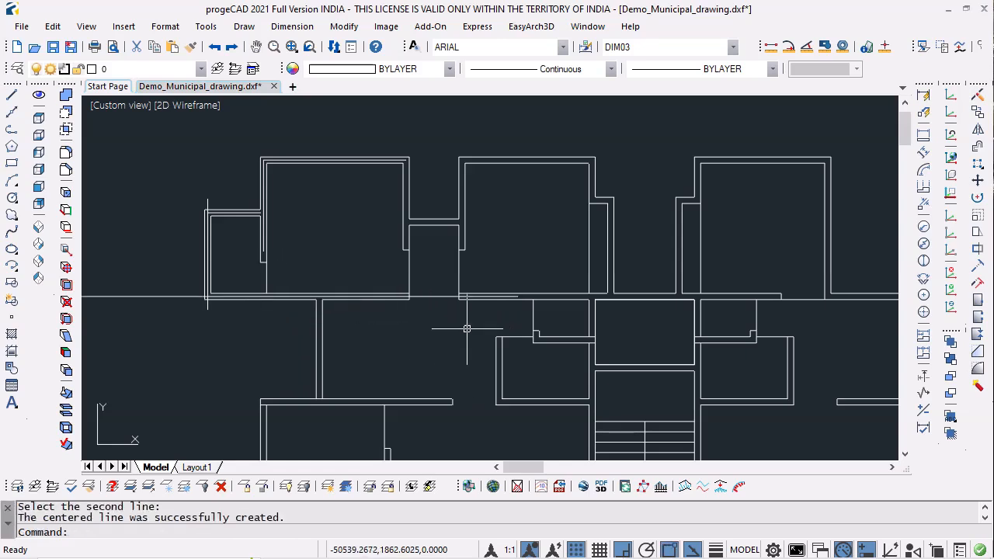
{"action": "key", "text": "Return"}
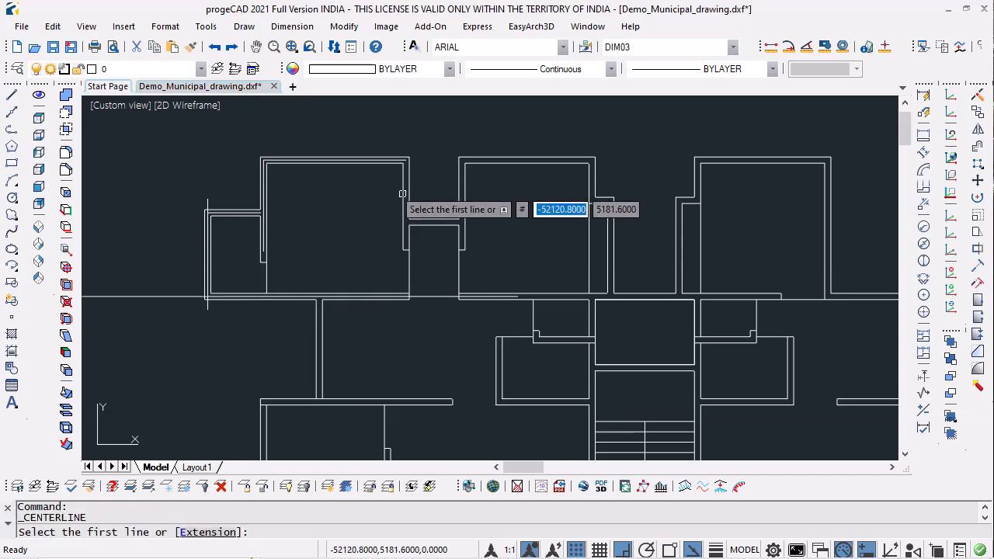
{"action": "left_click", "coordinate": [403, 194]}
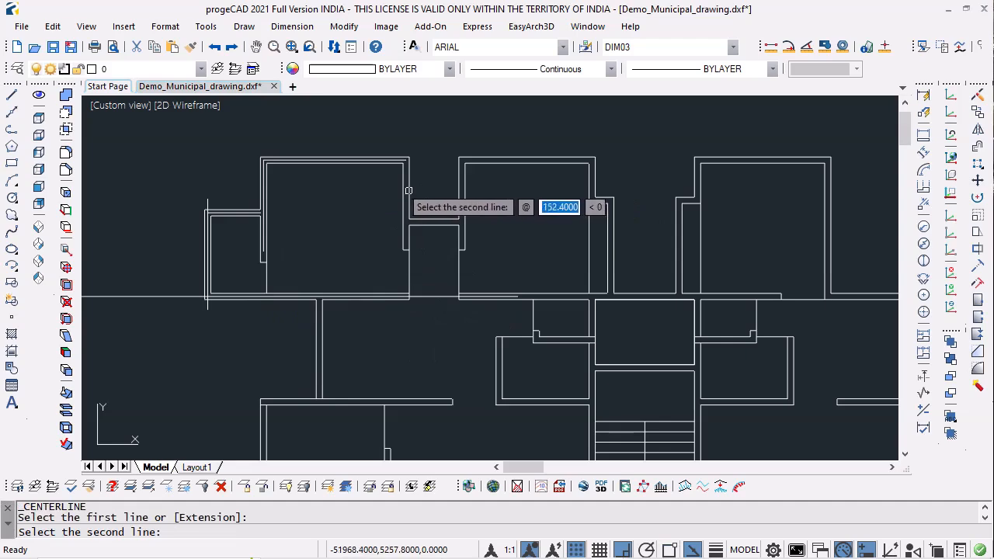
{"action": "left_click", "coordinate": [408, 189]}
{"action": "key", "text": "Return"}
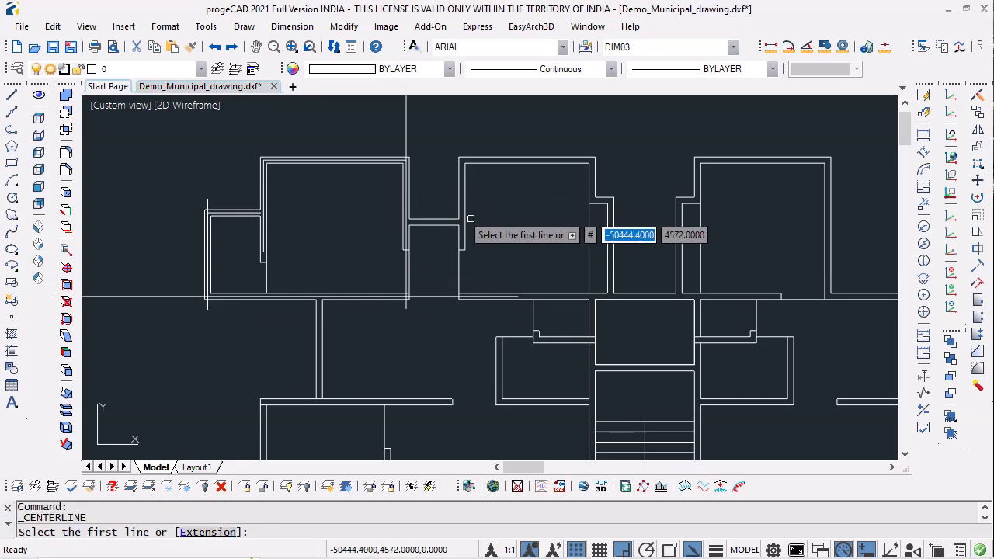
{"action": "left_click", "coordinate": [470, 219]}
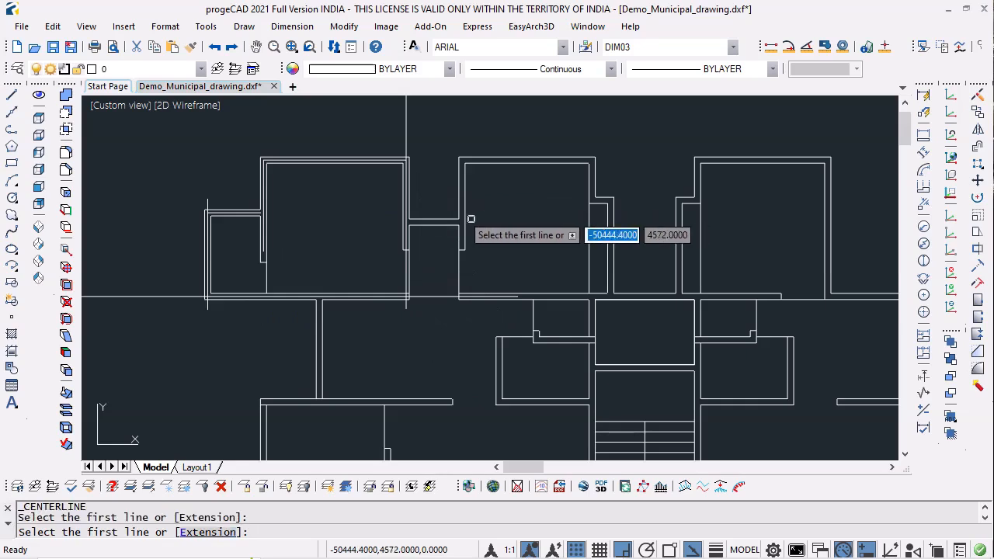
{"action": "key", "text": "Escape"}
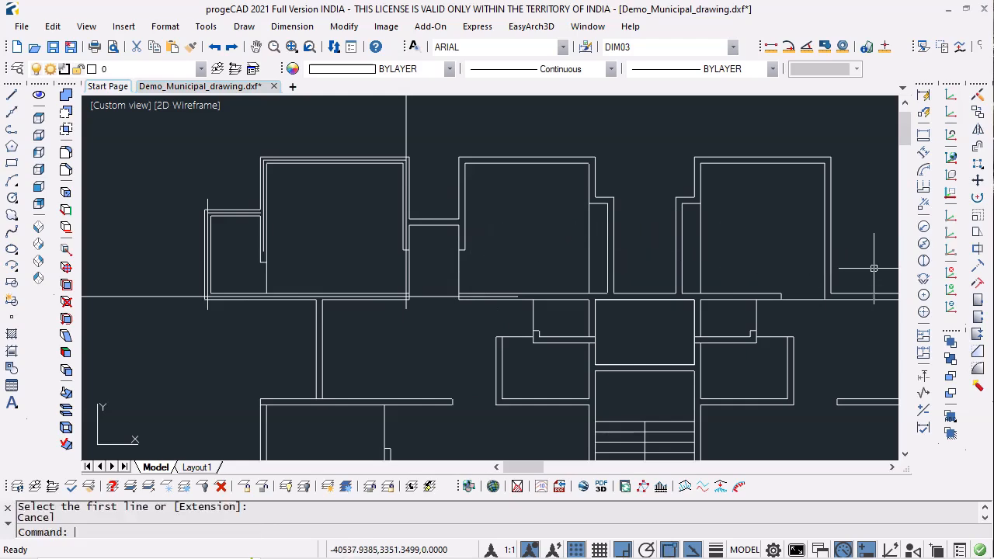
Trim the right wall's centerline where it extends above the top wall's centerline of the upper-left room.
{"action": "left_click", "coordinate": [979, 252]}
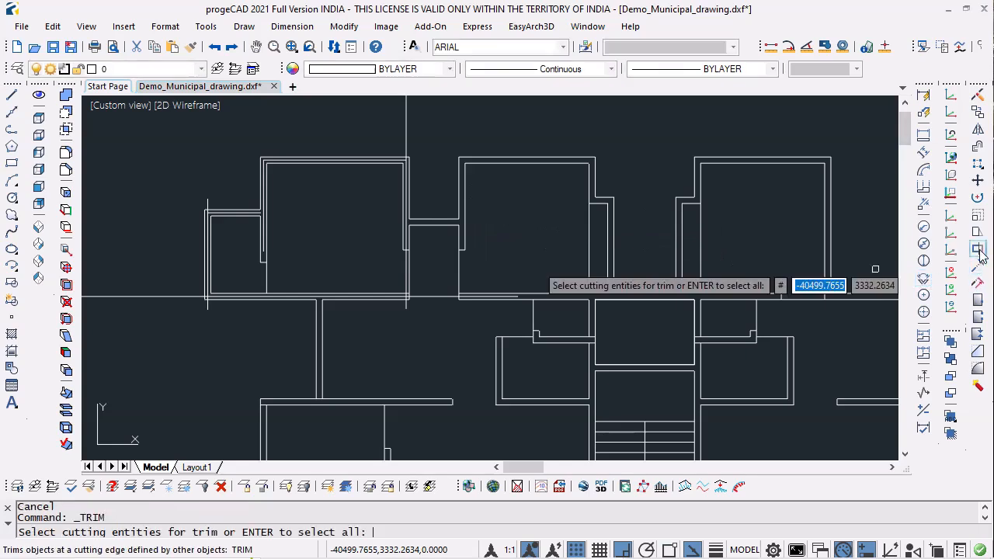
{"action": "scroll", "coordinate": [404, 150], "scroll_direction": "up", "scroll_amount": 5}
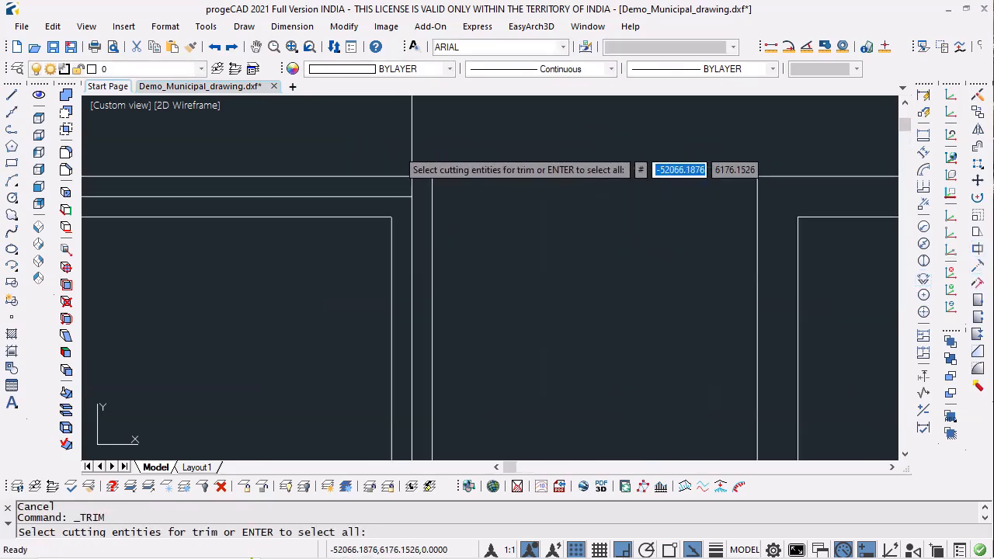
{"action": "left_click", "coordinate": [385, 196]}
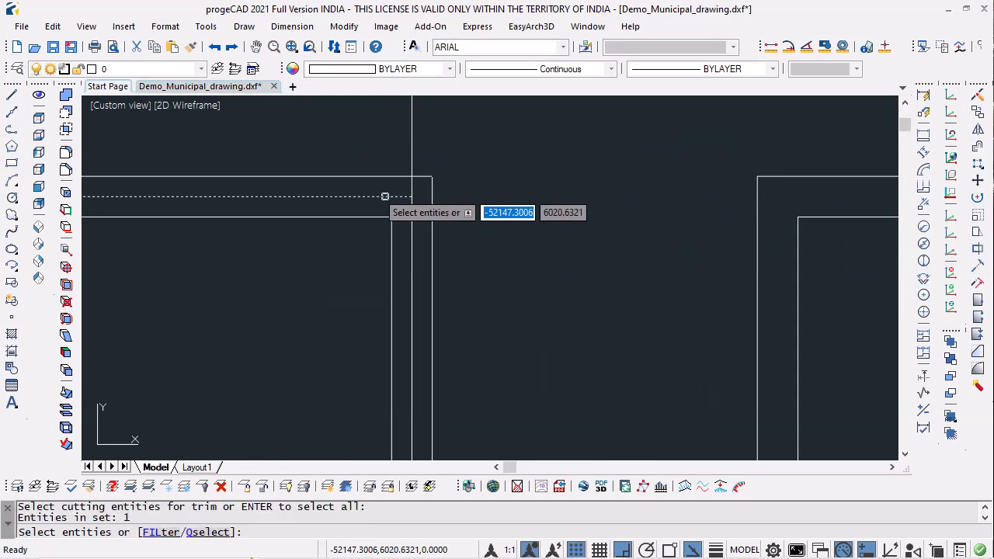
{"action": "key", "text": "Return"}
{"action": "left_click", "coordinate": [416, 145]}
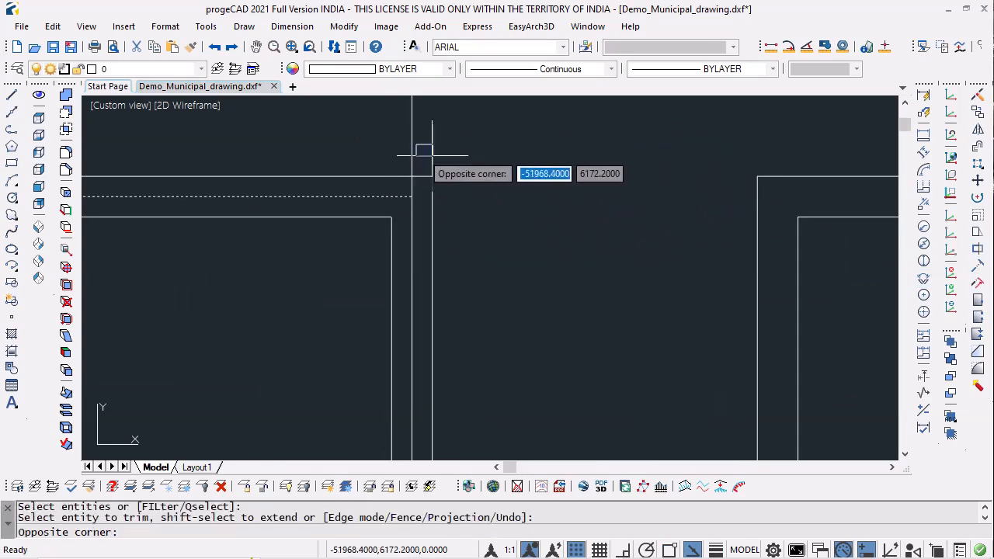
{"action": "left_click", "coordinate": [400, 141]}
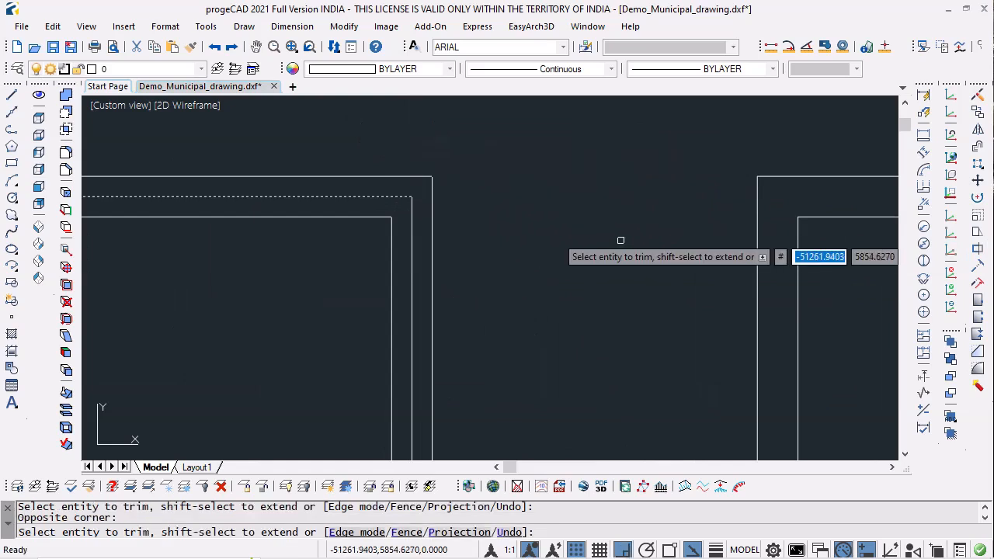
{"action": "scroll", "coordinate": [620, 241], "scroll_direction": "down", "scroll_amount": 5}
{"action": "scroll", "coordinate": [608, 191], "scroll_direction": "down", "scroll_amount": 2}
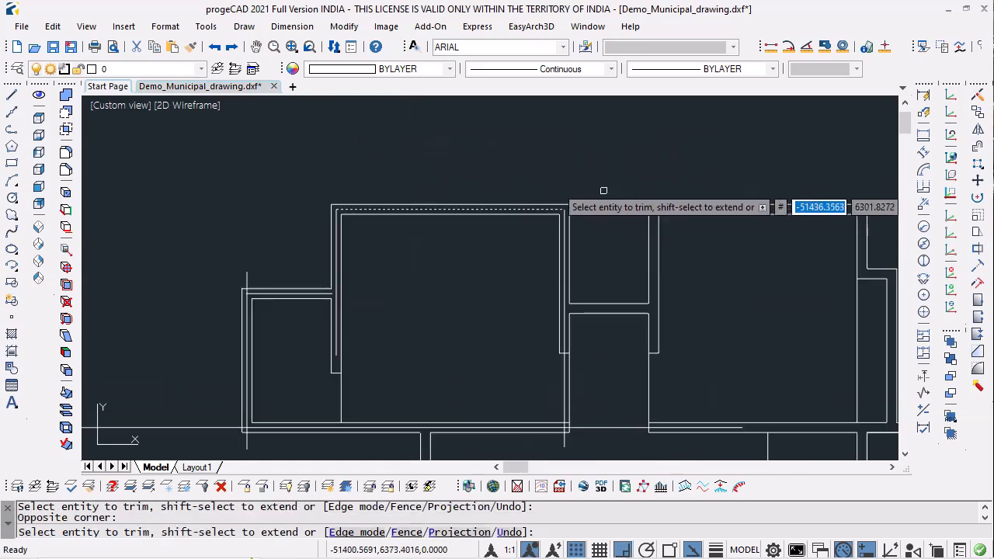
{"action": "scroll", "coordinate": [591, 446], "scroll_direction": "up", "scroll_amount": 6}
{"action": "key", "text": "Return"}
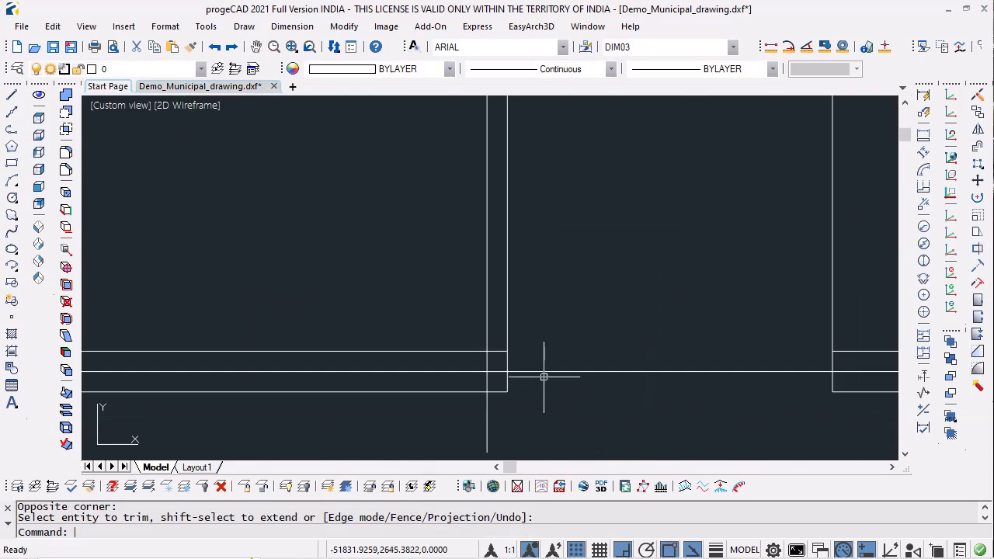
Trim the right wall's centerline where it extends below the bottom wall's centerline of the upper-left room.
{"action": "key", "text": "Return"}
{"action": "left_click", "coordinate": [541, 372]}
{"action": "key", "text": "Return"}
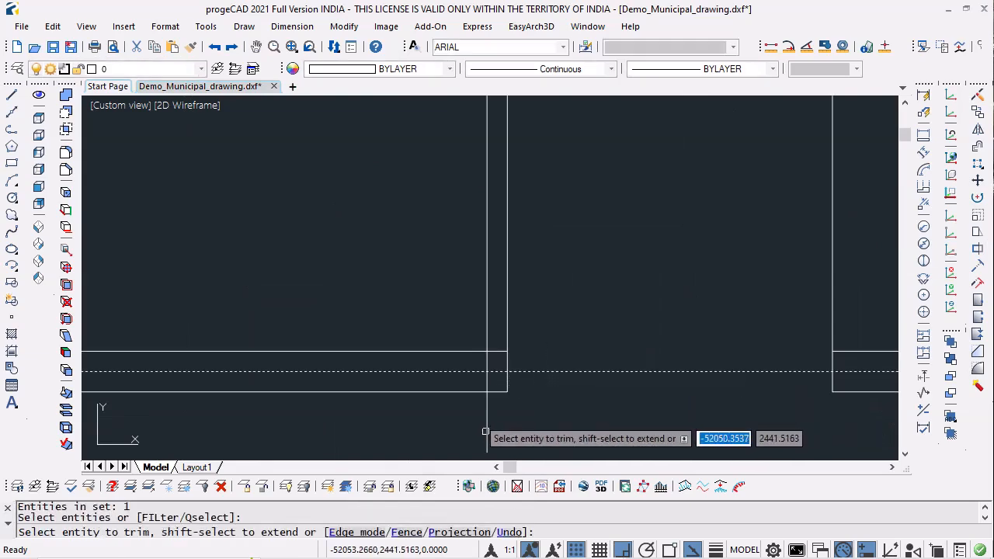
{"action": "left_click", "coordinate": [485, 432]}
{"action": "key", "text": "Return"}
Trim the small room's left and bottom wall centerlines where they overrun each other at its lower-left corner.
{"action": "scroll", "coordinate": [701, 321], "scroll_direction": "down", "scroll_amount": 4}
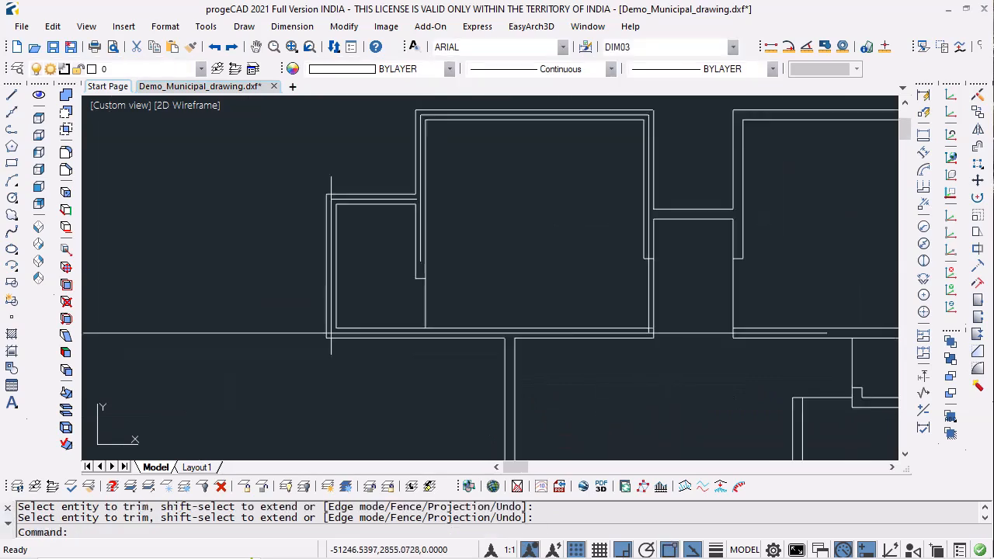
{"action": "scroll", "coordinate": [629, 311], "scroll_direction": "down", "scroll_amount": 2}
{"action": "scroll", "coordinate": [455, 333], "scroll_direction": "up", "scroll_amount": 6}
{"action": "key", "text": "Return"}
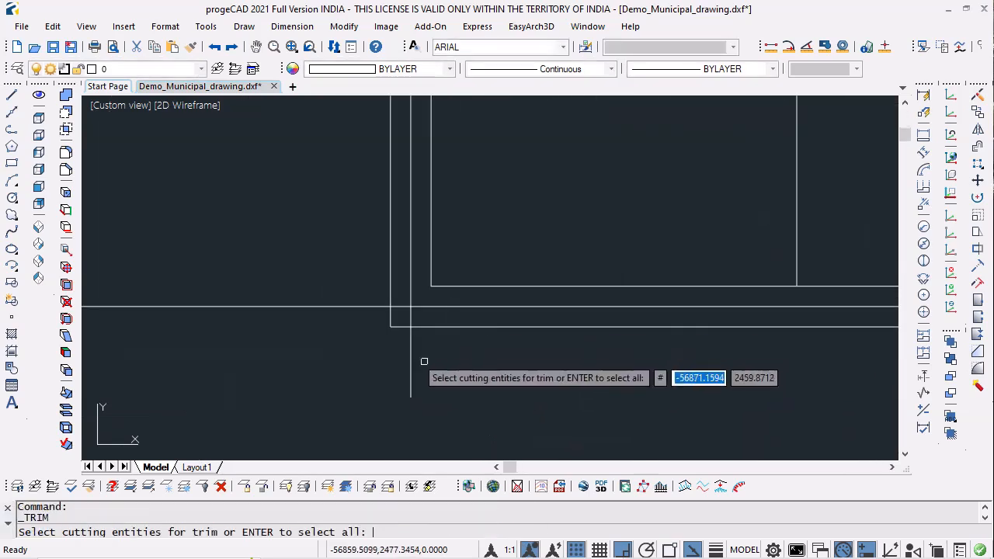
{"action": "left_click", "coordinate": [412, 378]}
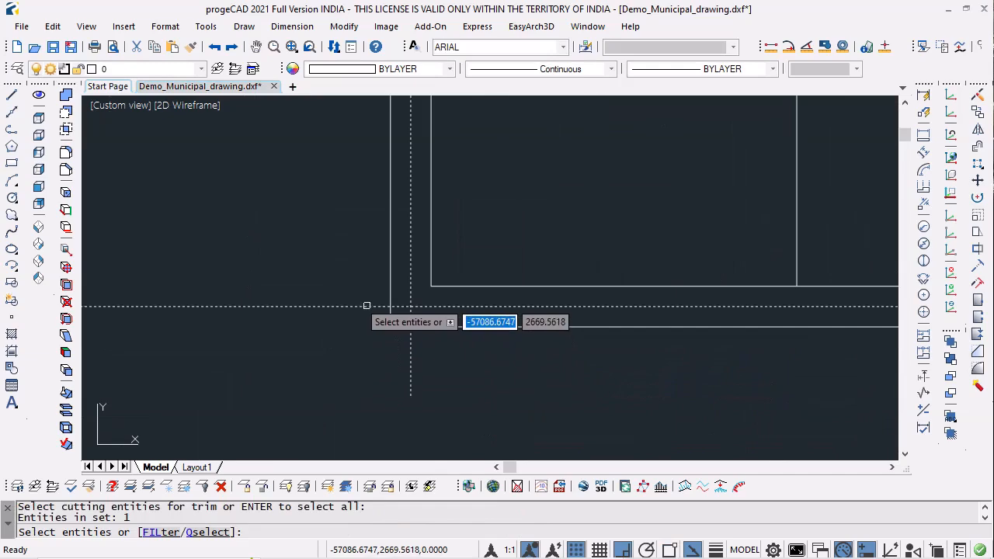
{"action": "key", "text": "Return"}
{"action": "left_click", "coordinate": [411, 366]}
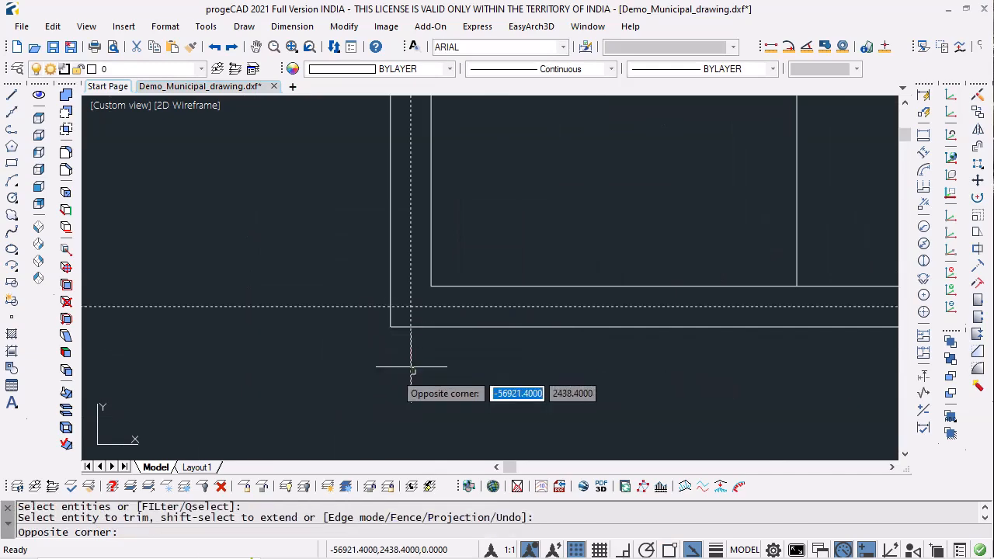
{"action": "left_click", "coordinate": [400, 379]}
{"action": "left_click", "coordinate": [348, 307]}
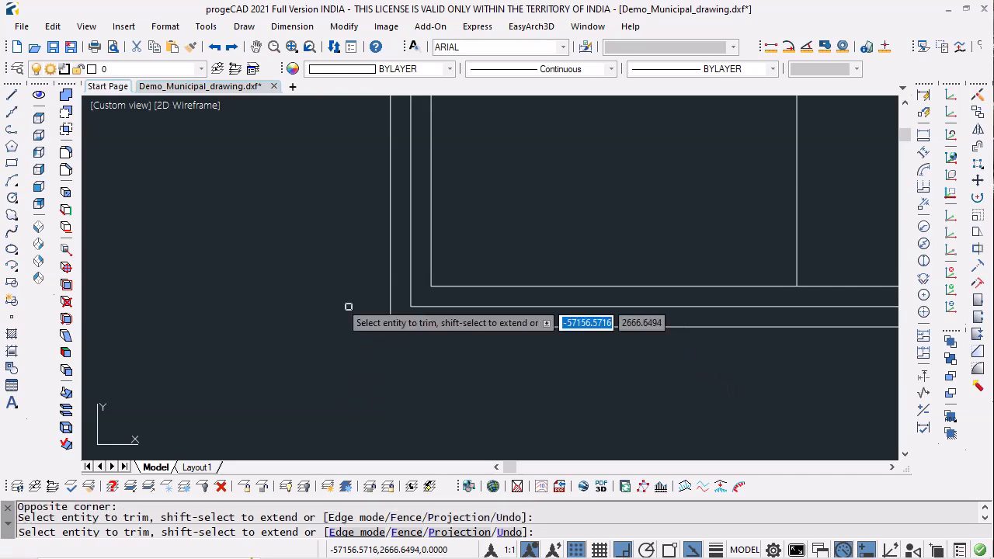
Trim the small room's left wall centerline where it extends above the top wall's centerline.
{"action": "scroll", "coordinate": [404, 384], "scroll_direction": "down", "scroll_amount": 2}
{"action": "scroll", "coordinate": [430, 230], "scroll_direction": "up", "scroll_amount": 3}
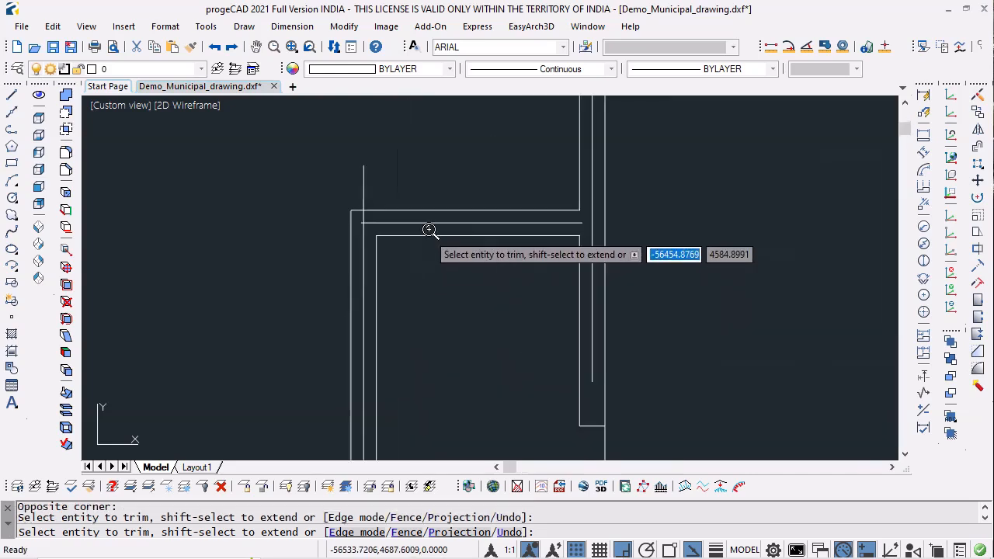
{"action": "scroll", "coordinate": [429, 230], "scroll_direction": "up", "scroll_amount": 2}
{"action": "key", "text": "Return"}
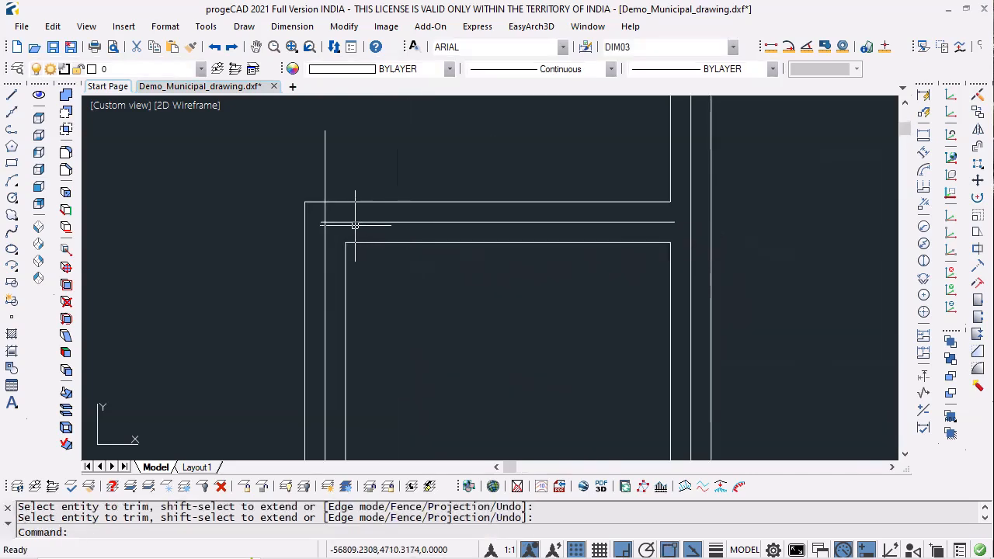
{"action": "key", "text": "Return"}
{"action": "left_click", "coordinate": [346, 223]}
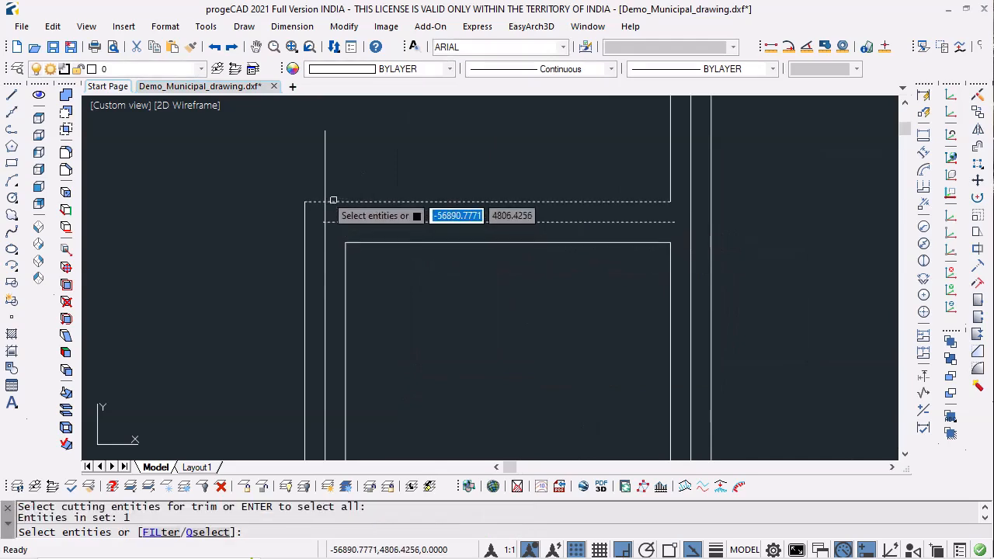
{"action": "key", "text": "Return"}
{"action": "scroll", "coordinate": [326, 182], "scroll_direction": "up", "scroll_amount": 3}
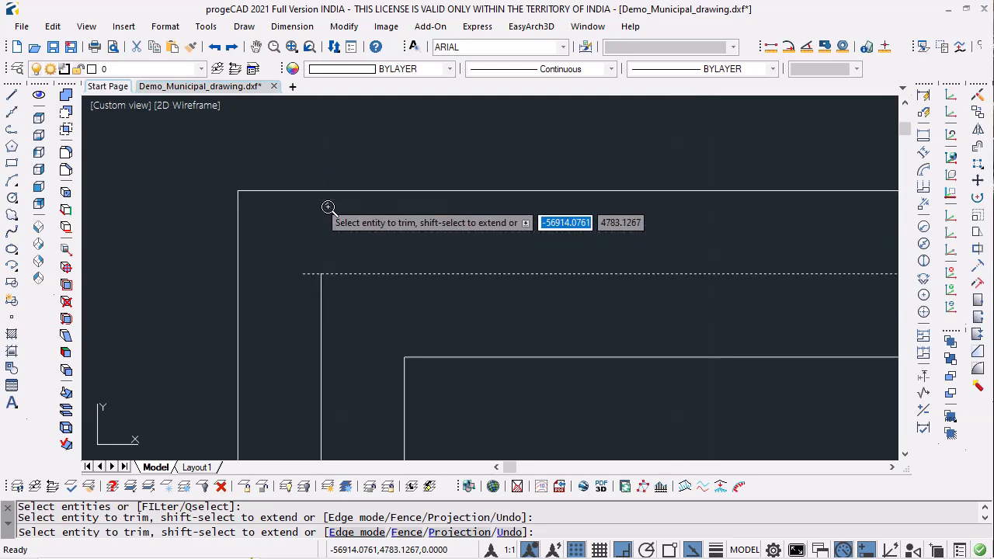
{"action": "key", "text": "Return"}
Trim the small room's top wall centerline where it extends left of the left wall's centerline.
{"action": "key", "text": "Return"}
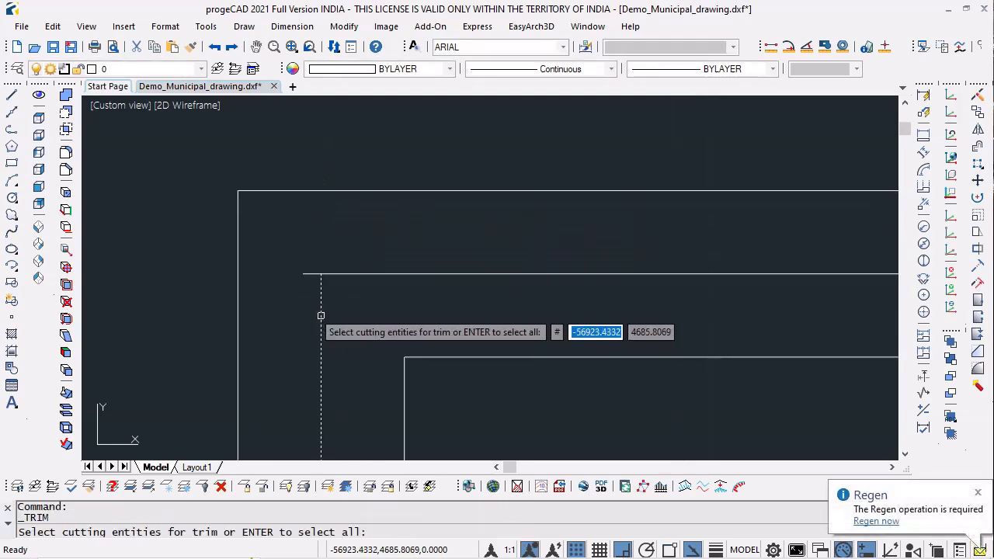
{"action": "left_click", "coordinate": [321, 316]}
{"action": "key", "text": "Return"}
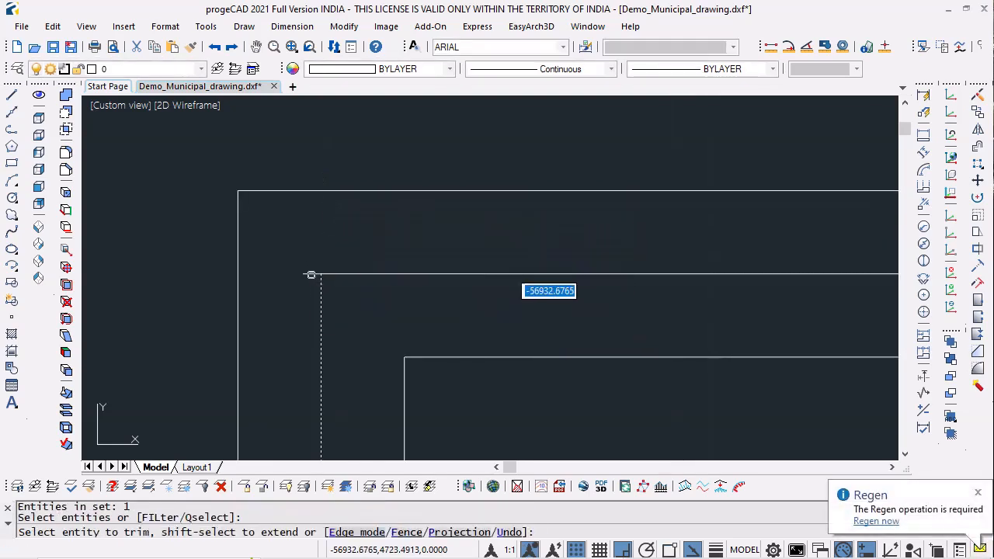
{"action": "left_click", "coordinate": [311, 275]}
{"action": "key", "text": "Return"}
Extend the small room's top wall centerline to the left wall centerline of the upper-left room.
{"action": "scroll", "coordinate": [308, 306], "scroll_direction": "down", "scroll_amount": 5}
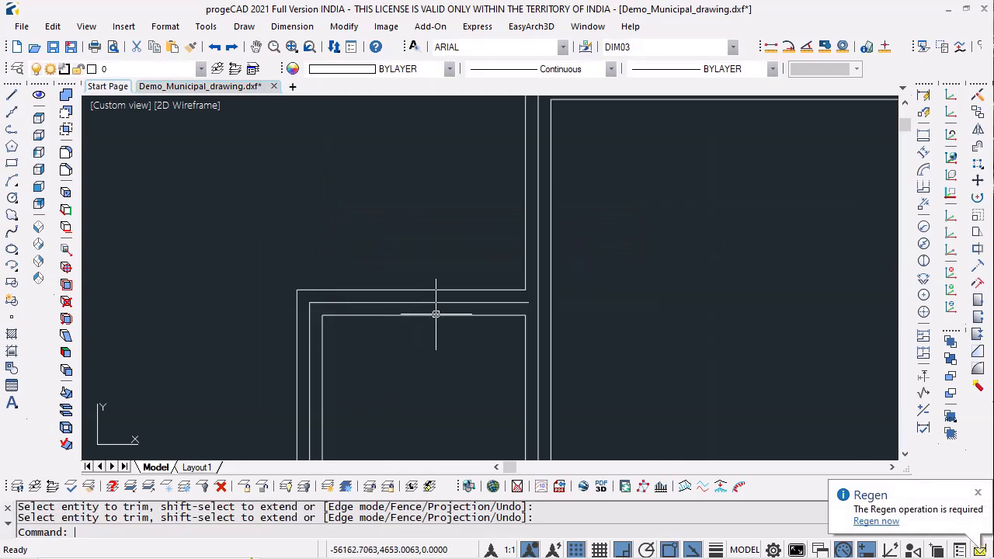
{"action": "scroll", "coordinate": [606, 304], "scroll_direction": "up", "scroll_amount": 5}
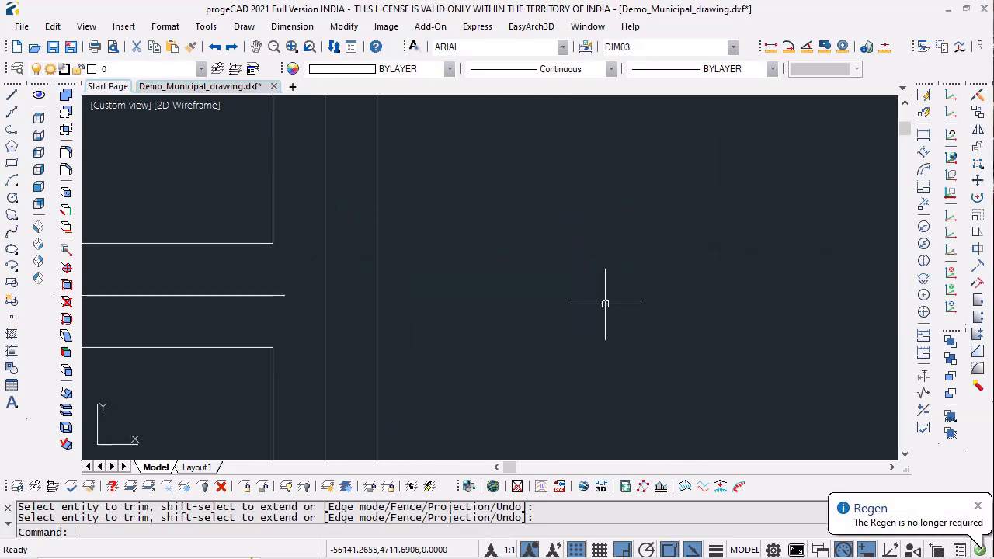
{"action": "left_click", "coordinate": [978, 266]}
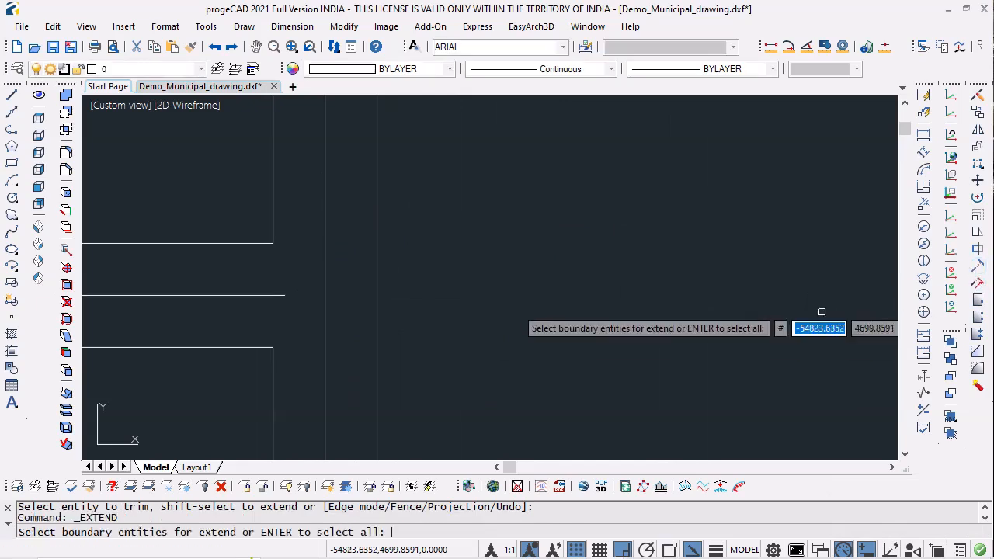
{"action": "left_click", "coordinate": [325, 299]}
{"action": "key", "text": "Return"}
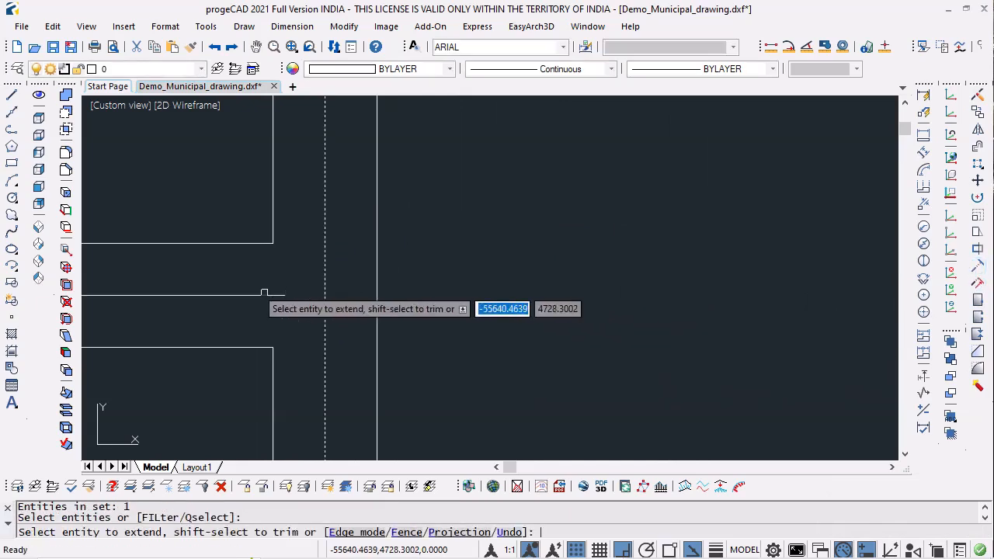
{"action": "left_click", "coordinate": [264, 295]}
{"action": "key", "text": "Return"}
Extend the centerline of the wall between the two rooms down to the shared bottom wall's centerline.
{"action": "scroll", "coordinate": [442, 344], "scroll_direction": "down", "scroll_amount": 5}
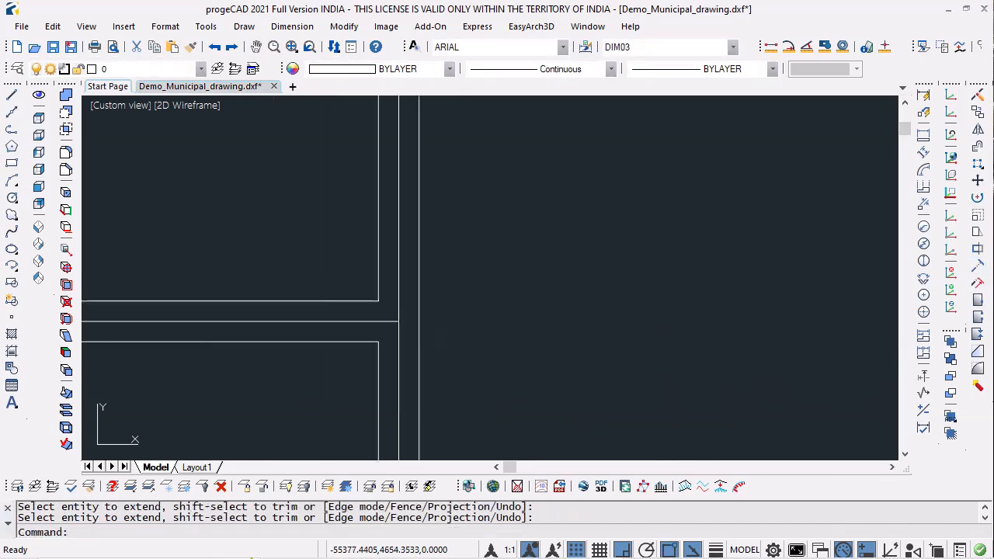
{"action": "scroll", "coordinate": [366, 271], "scroll_direction": "down", "scroll_amount": 2}
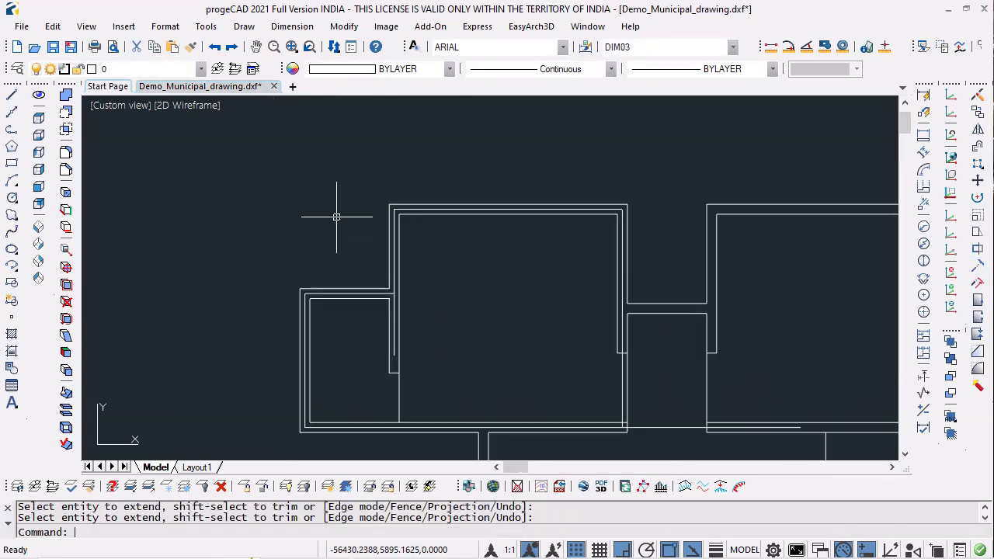
{"action": "scroll", "coordinate": [336, 216], "scroll_direction": "down", "scroll_amount": 2}
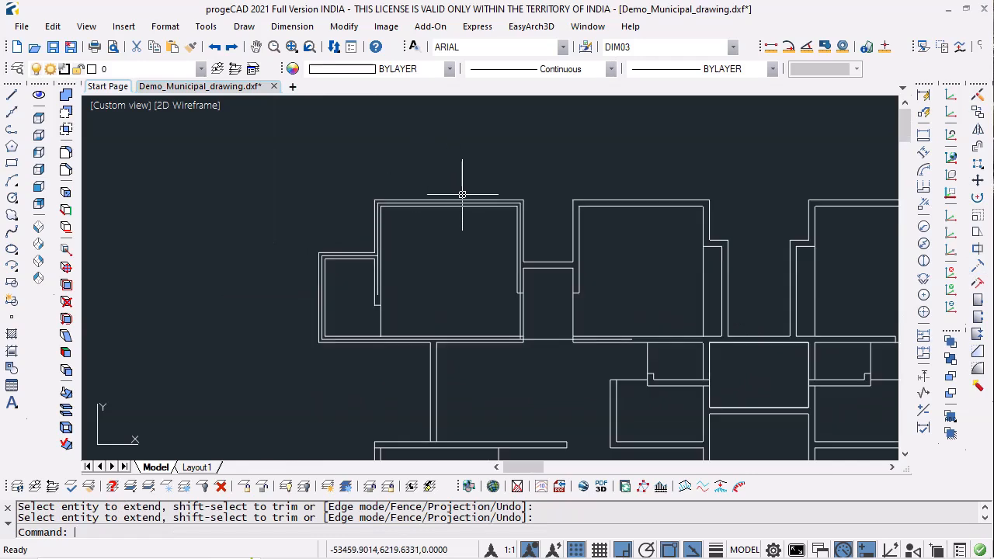
{"action": "scroll", "coordinate": [405, 304], "scroll_direction": "up", "scroll_amount": 4}
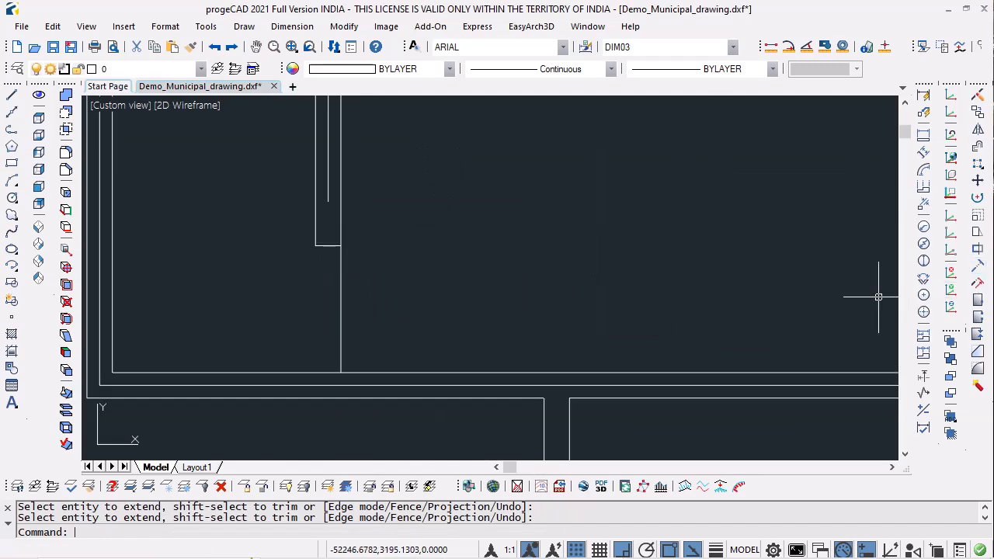
{"action": "left_click", "coordinate": [981, 268]}
{"action": "left_click", "coordinate": [333, 384]}
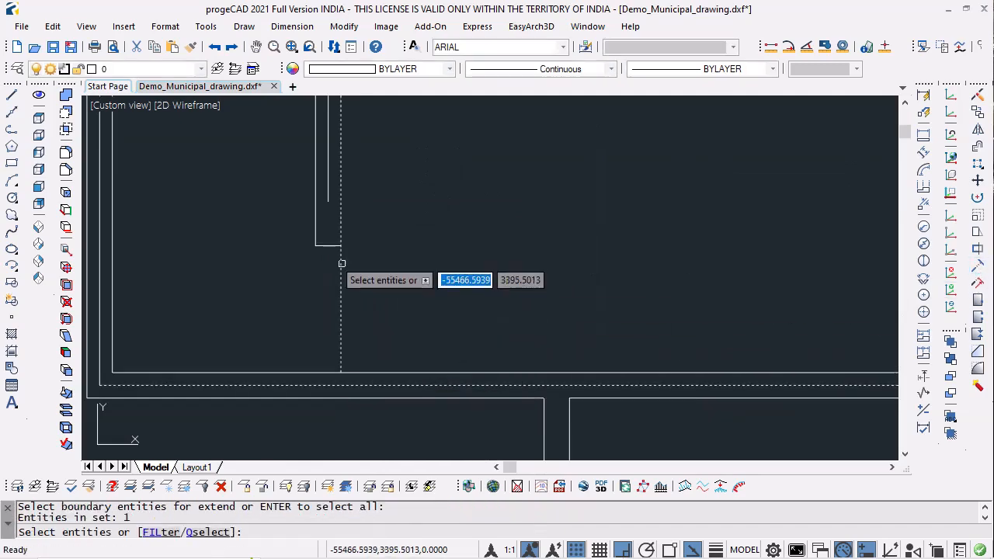
{"action": "key", "text": "Return"}
{"action": "left_click", "coordinate": [330, 199]}
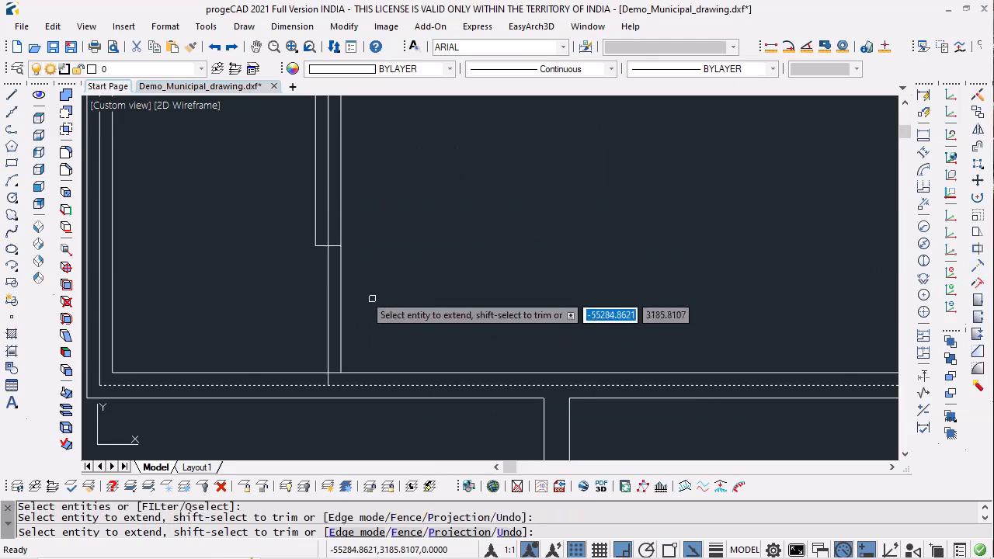
{"action": "key", "text": "Return"}
Create a new layer named akses with the yellow index color 2.
{"action": "scroll", "coordinate": [305, 370], "scroll_direction": "down", "scroll_amount": 2}
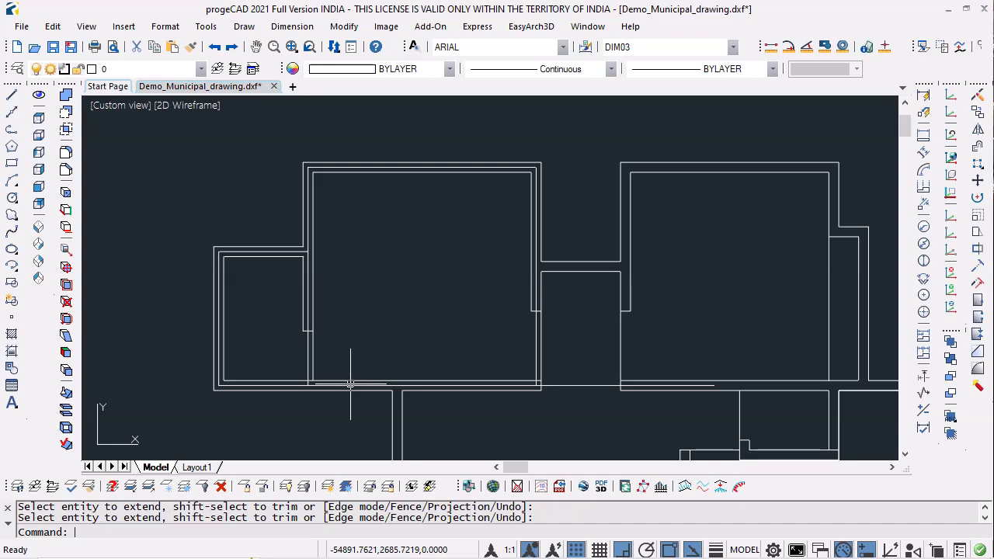
{"action": "key", "text": "ctrl+z"}
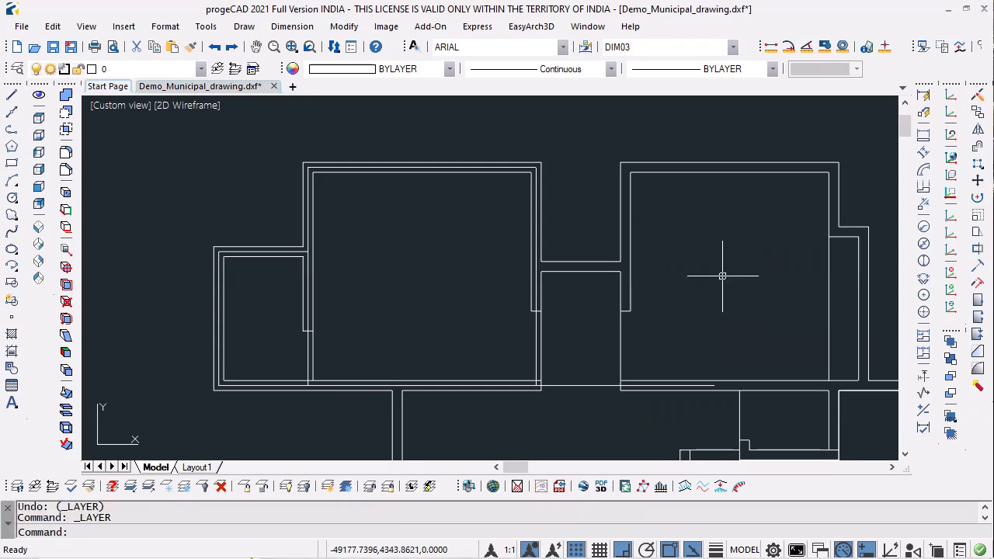
{"action": "left_click", "coordinate": [18, 69]}
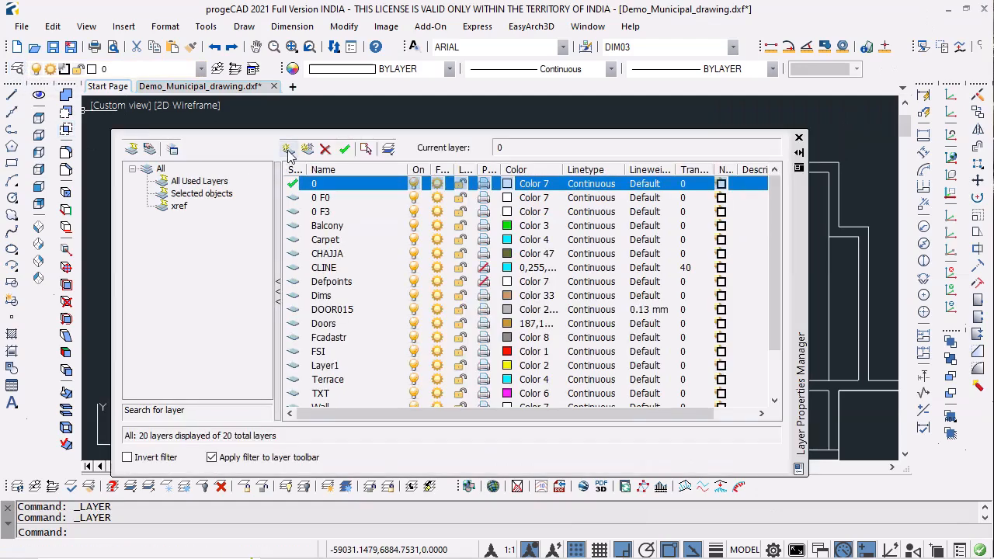
{"action": "left_click", "coordinate": [286, 148]}
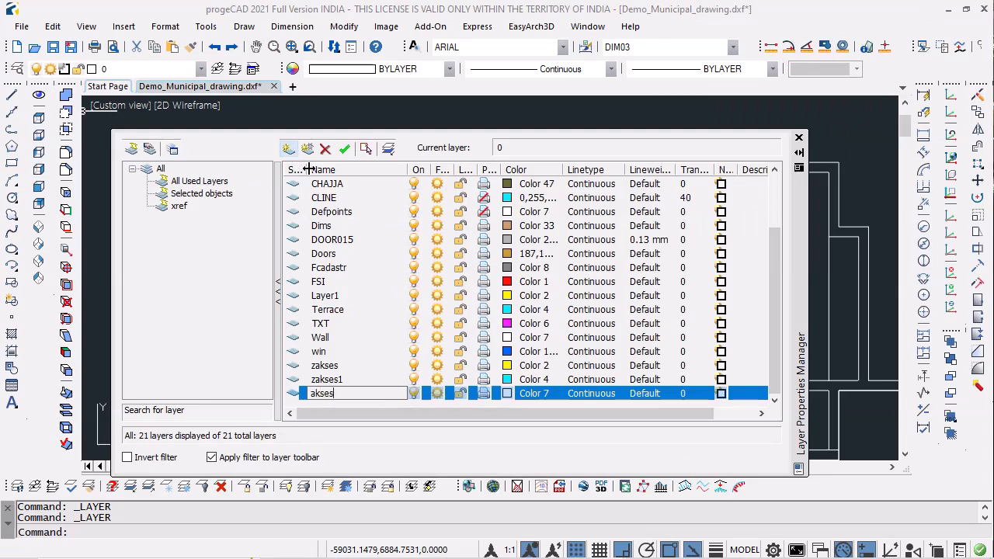
{"action": "left_click", "coordinate": [507, 394]}
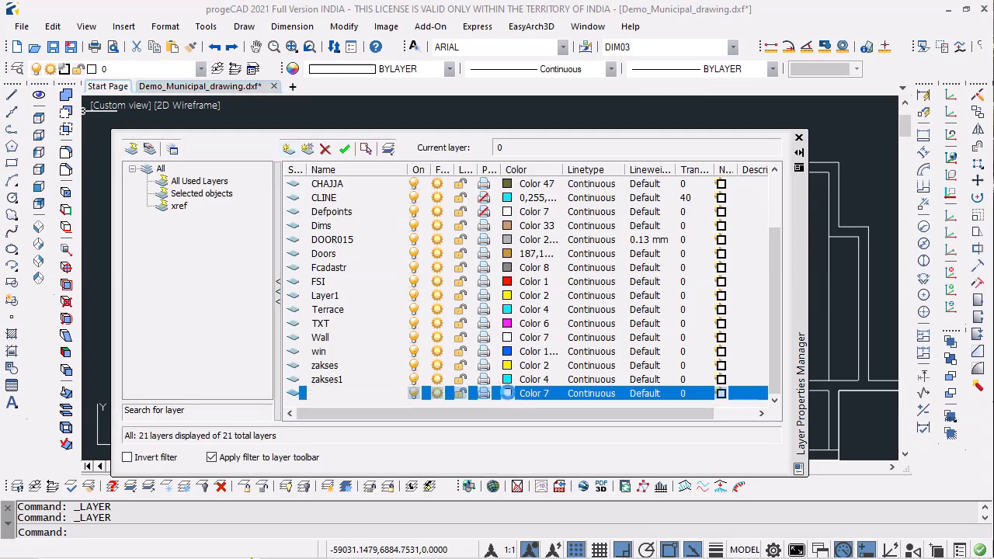
{"action": "left_click", "coordinate": [327, 140]}
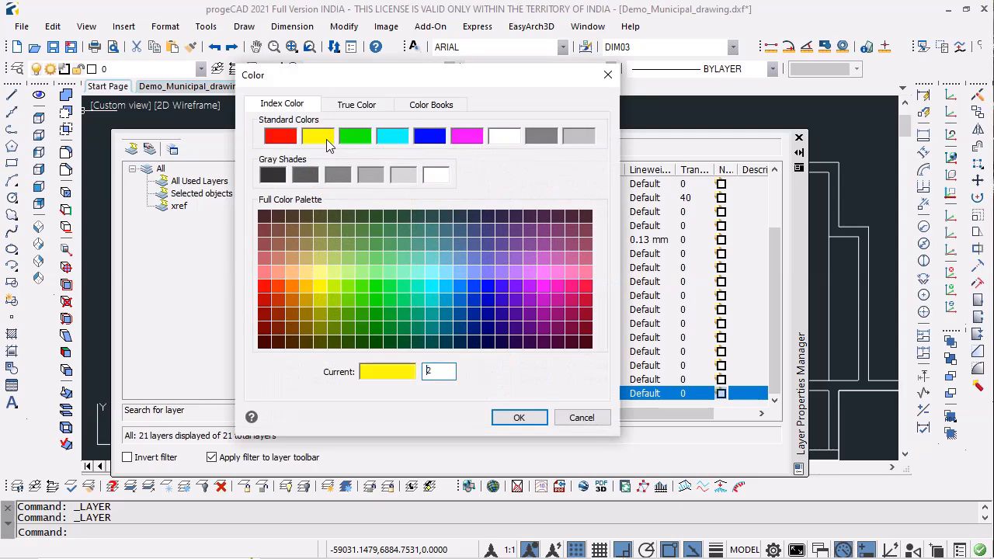
{"action": "left_click", "coordinate": [519, 415]}
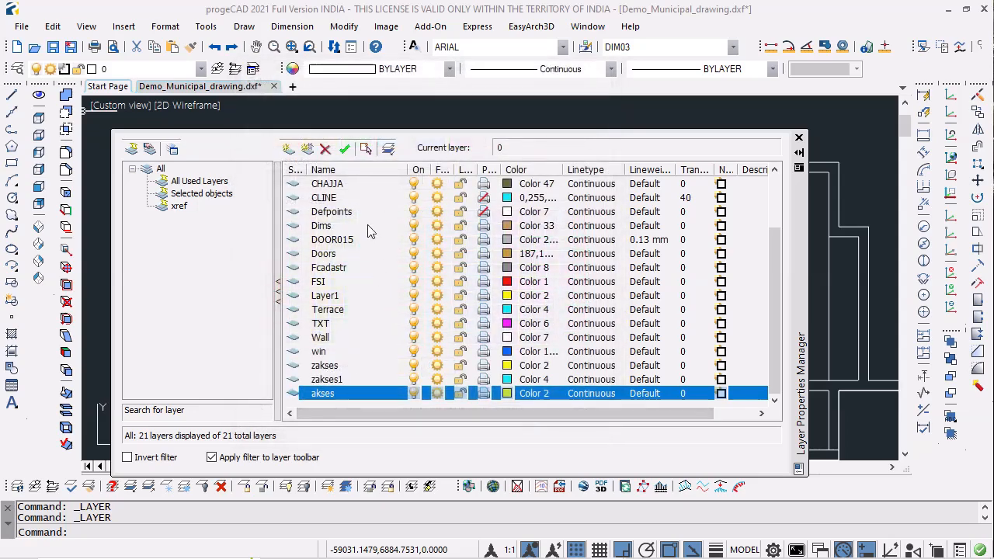
{"action": "left_click", "coordinate": [346, 150]}
{"action": "left_click", "coordinate": [799, 139]}
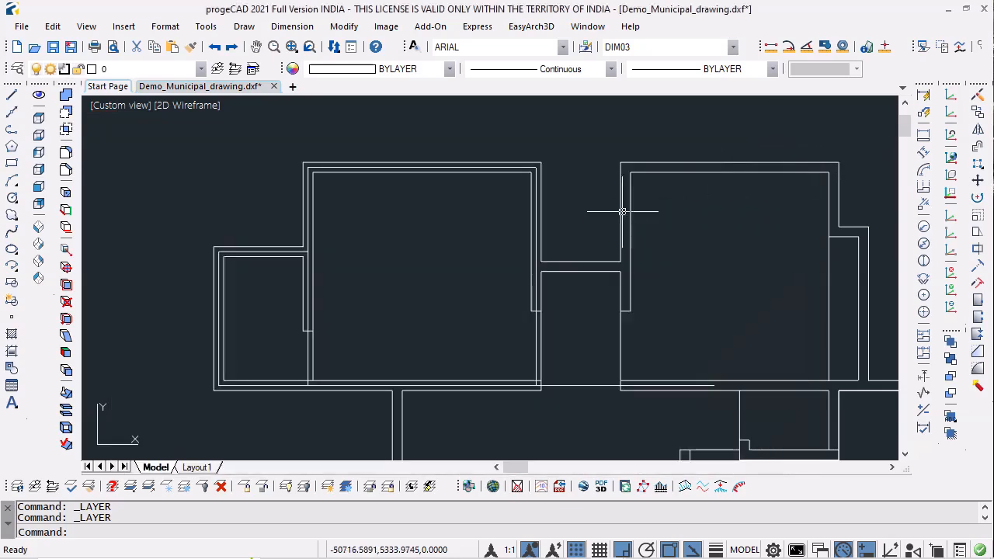
Assign the small room's top wall centerline to the akses layer.
{"action": "left_click", "coordinate": [282, 252]}
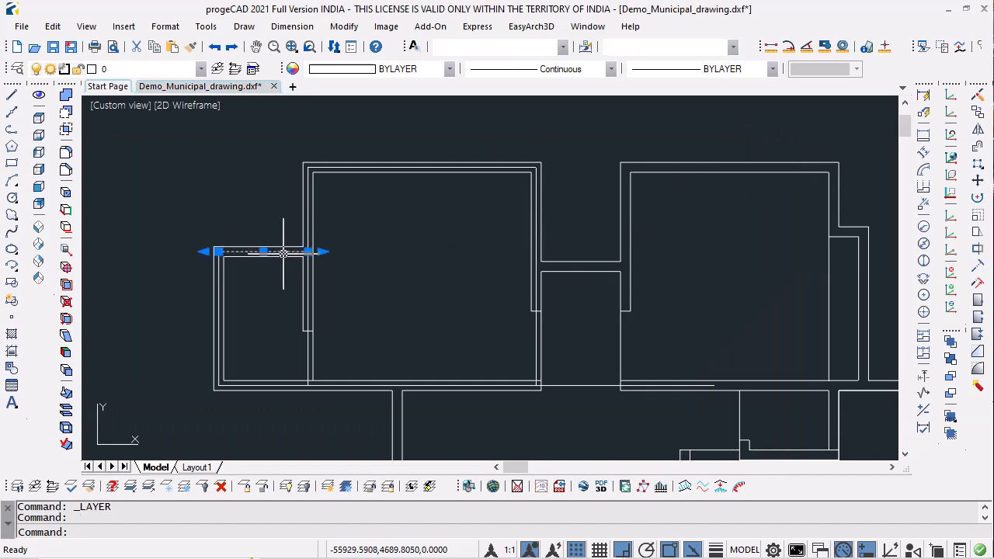
{"action": "left_click", "coordinate": [202, 69]}
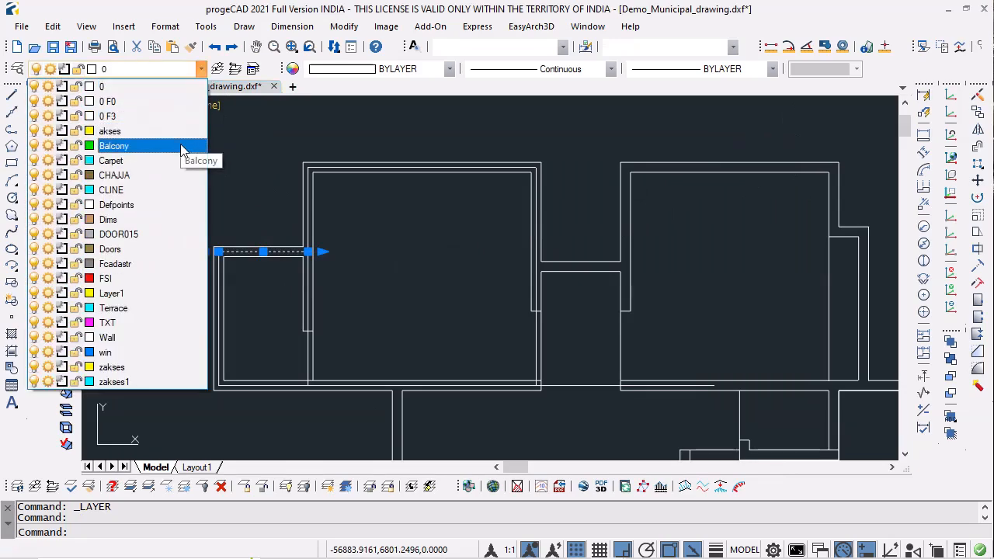
{"action": "left_click", "coordinate": [181, 131]}
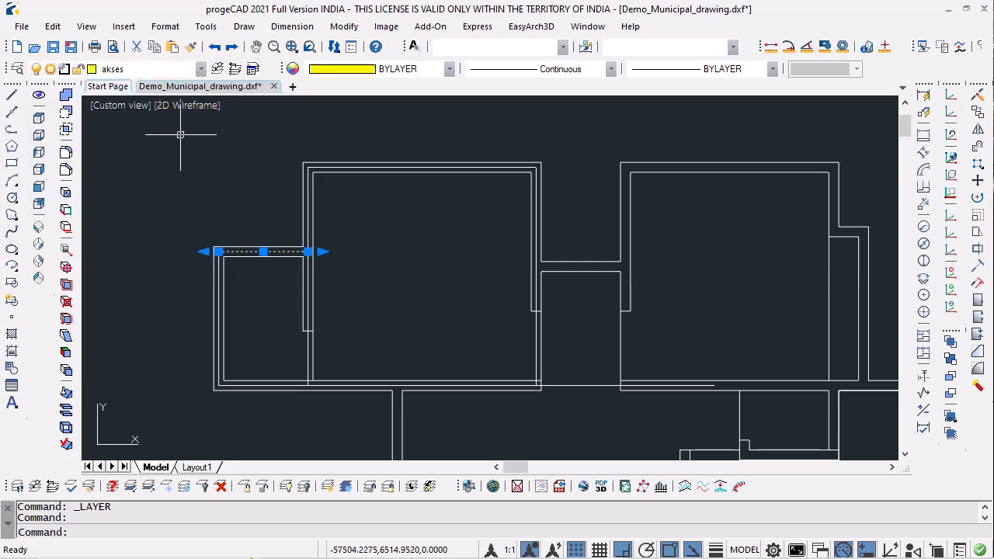
Match the upper-left room's centerlines, the shared bottom centerline and the small room's left centerline to the properties of the small room's top centerline.
{"action": "left_click", "coordinate": [191, 47]}
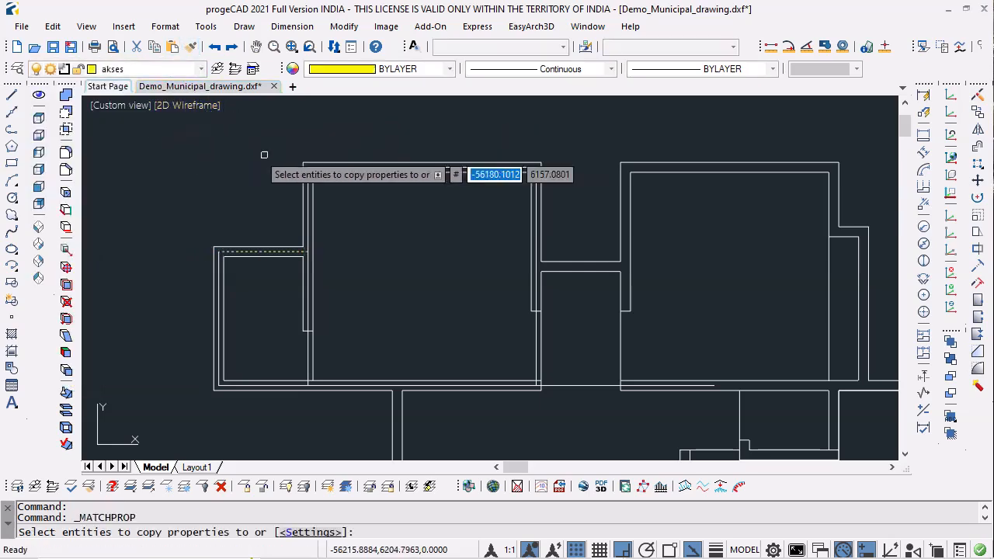
{"action": "left_click", "coordinate": [308, 200]}
{"action": "left_click", "coordinate": [351, 167]}
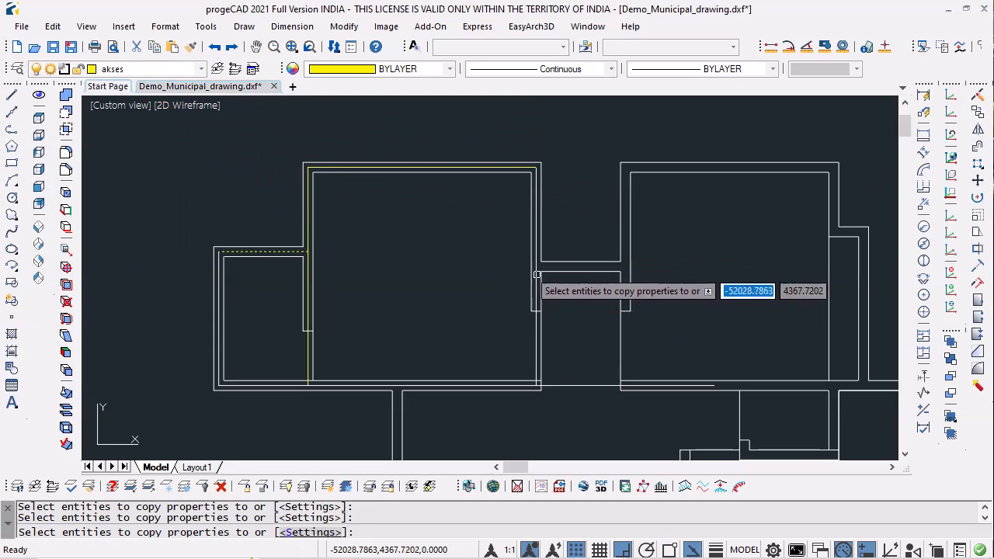
{"action": "left_click", "coordinate": [567, 386]}
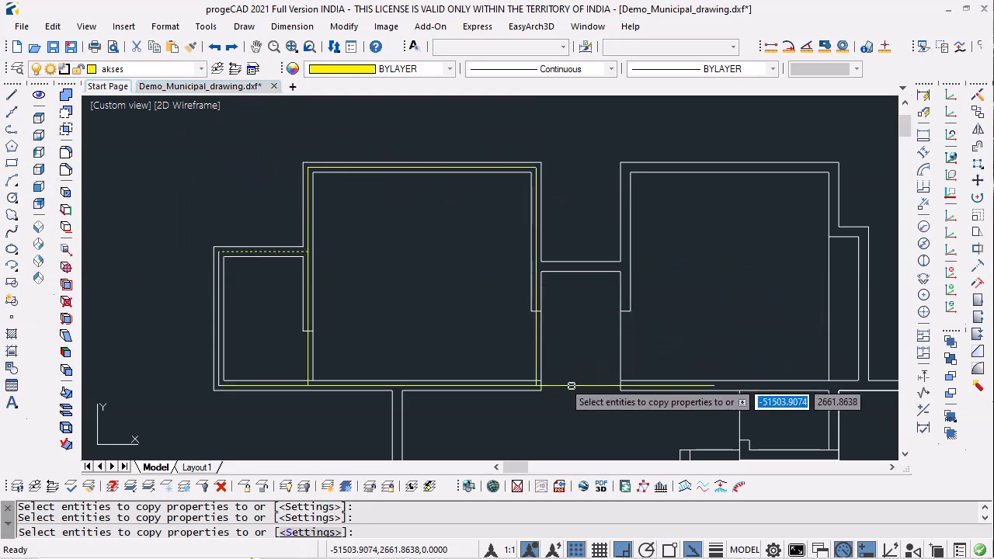
{"action": "left_click", "coordinate": [219, 316]}
{"action": "key", "text": "Return"}
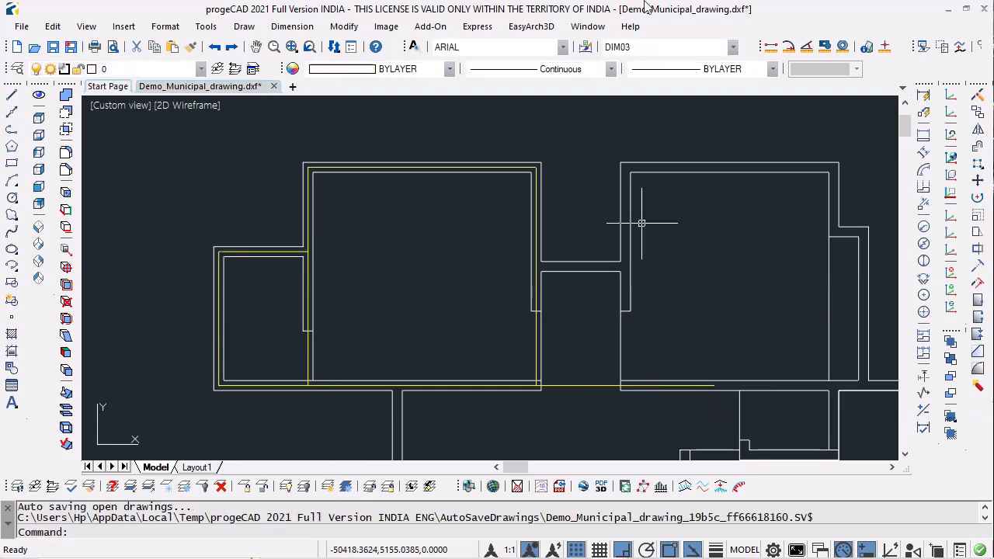
Set the point display type to the plain X-shaped cross in the drawing's point style settings.
{"action": "left_click", "coordinate": [291, 47]}
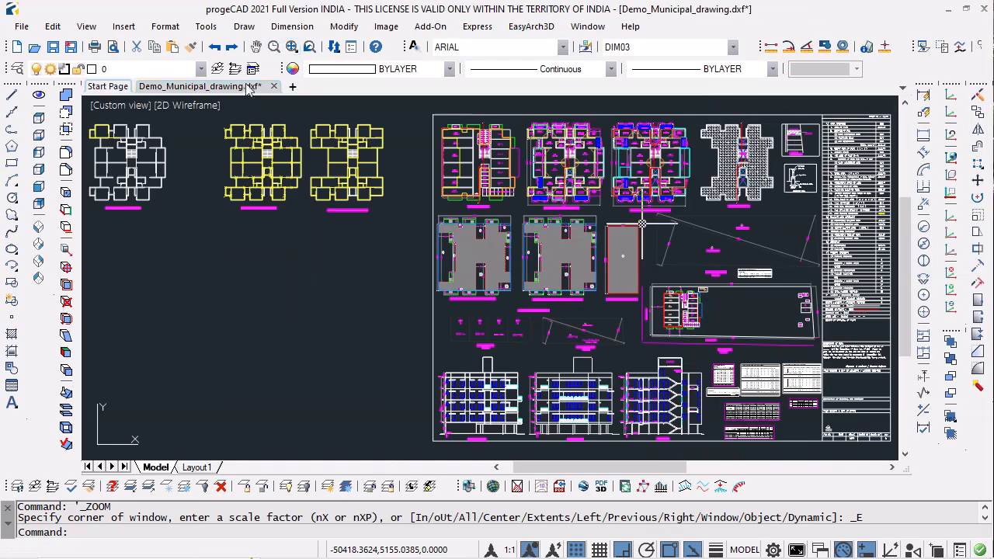
{"action": "scroll", "coordinate": [224, 118], "scroll_direction": "up", "scroll_amount": 4}
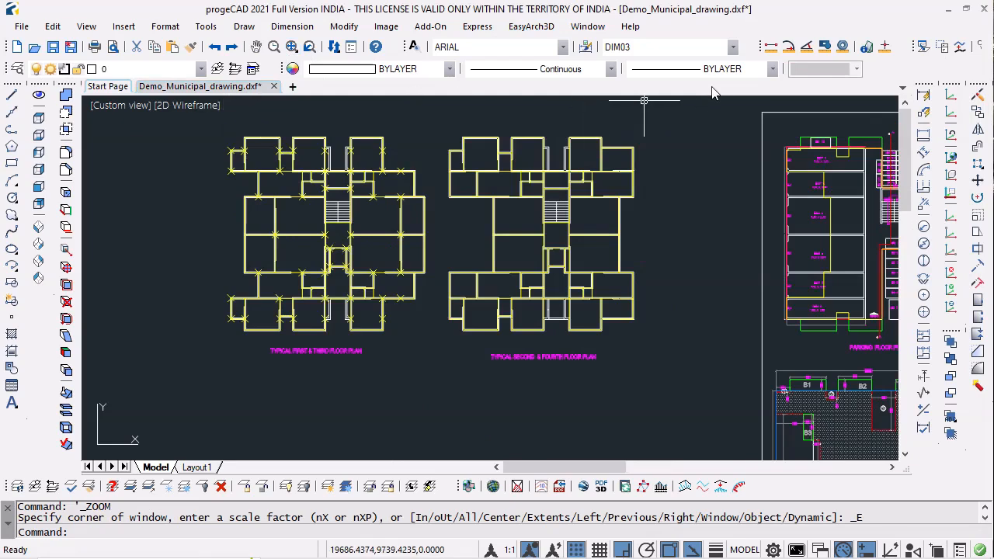
{"action": "scroll", "coordinate": [222, 127], "scroll_direction": "up", "scroll_amount": 4}
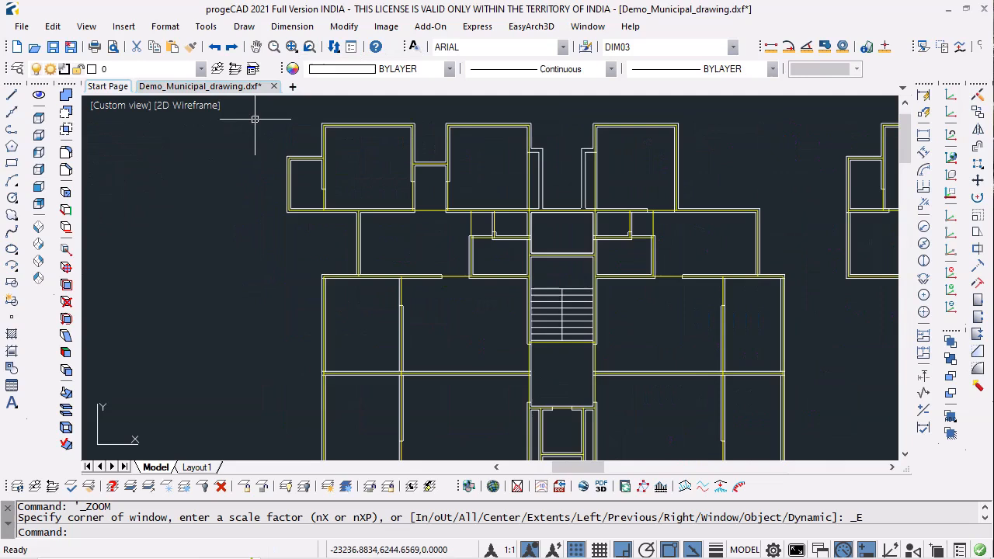
{"action": "scroll", "coordinate": [289, 113], "scroll_direction": "up", "scroll_amount": 4}
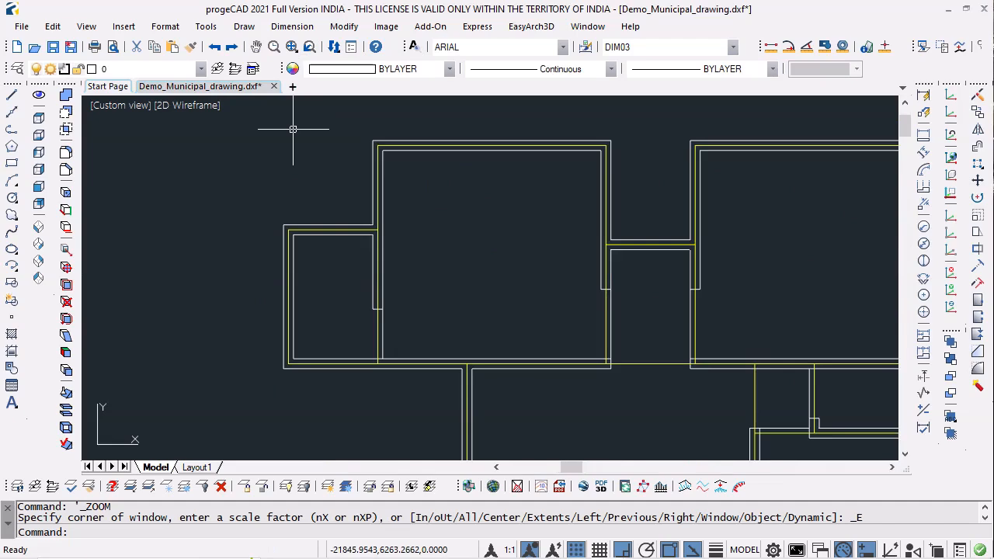
{"action": "left_click", "coordinate": [160, 32]}
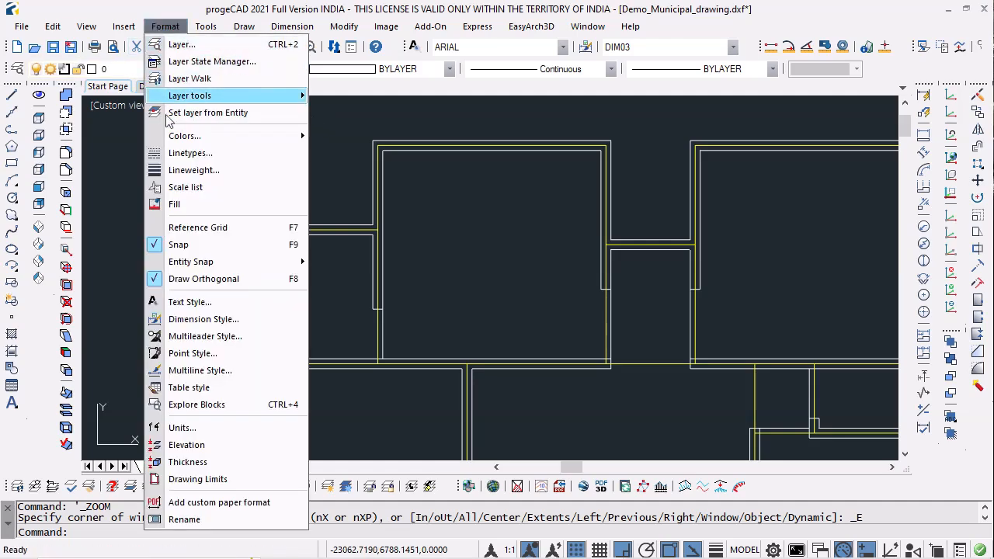
{"action": "left_click", "coordinate": [186, 359]}
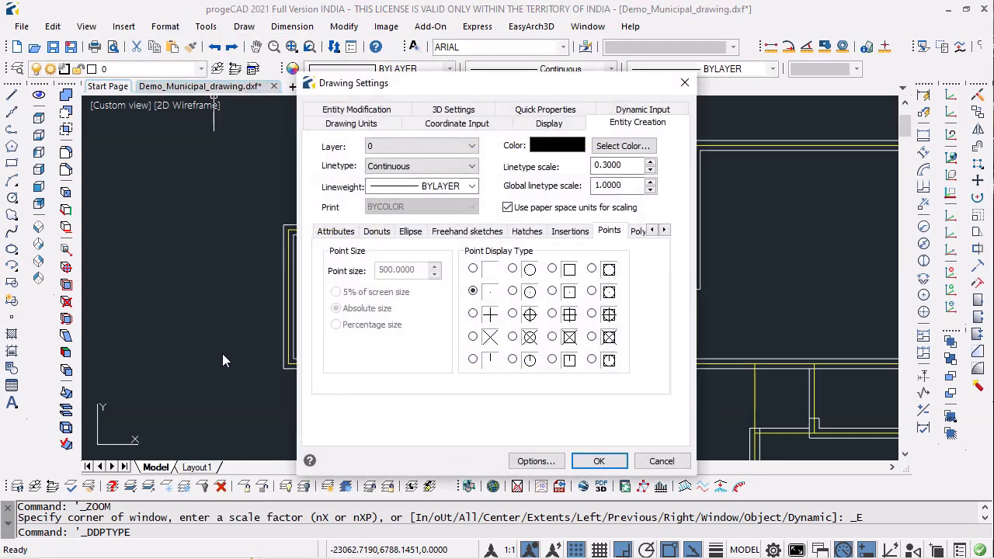
{"action": "left_click", "coordinate": [474, 337]}
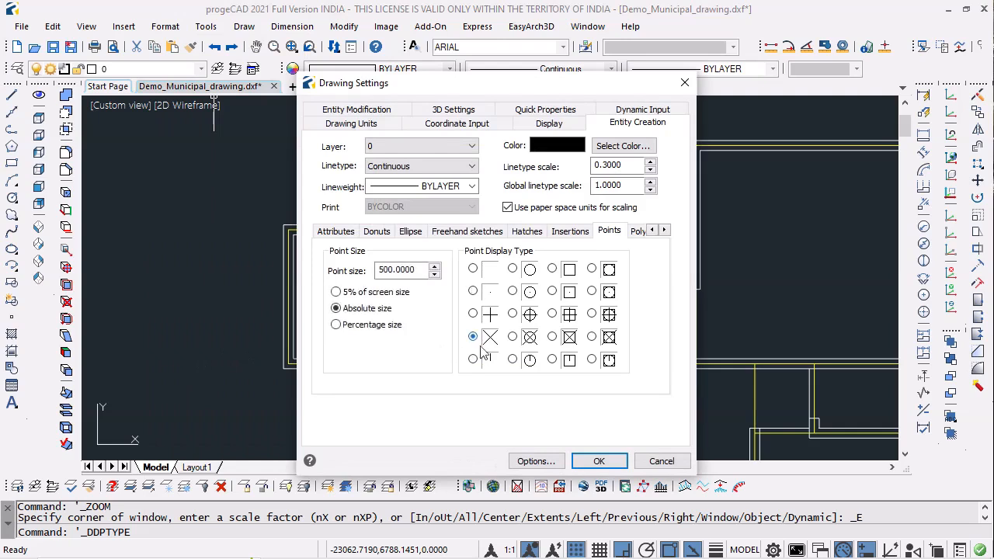
{"action": "left_click", "coordinate": [599, 461]}
Place points at the small room's top-left and bottom-left centerline corners in the white floor plan.
{"action": "scroll", "coordinate": [160, 241], "scroll_direction": "up", "scroll_amount": 1}
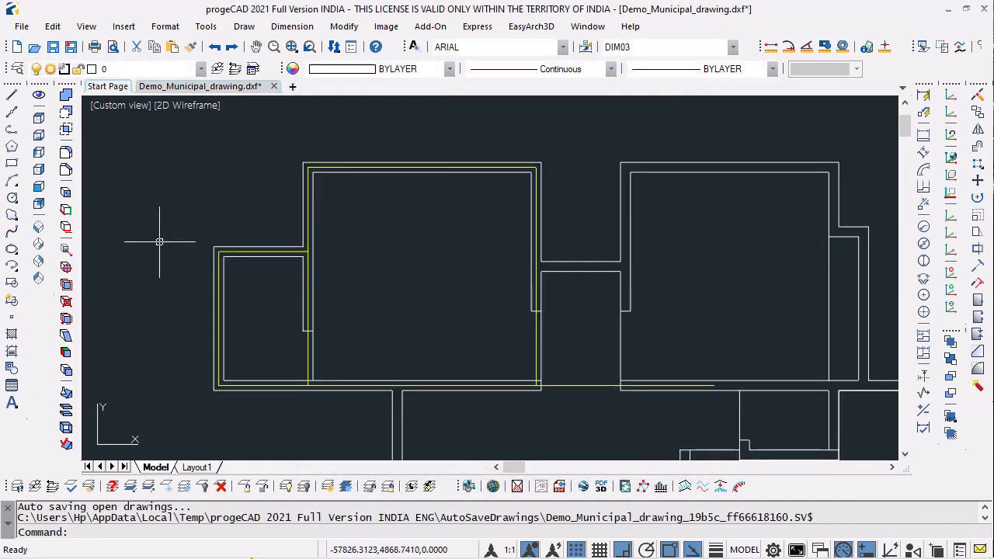
{"action": "left_click", "coordinate": [11, 319]}
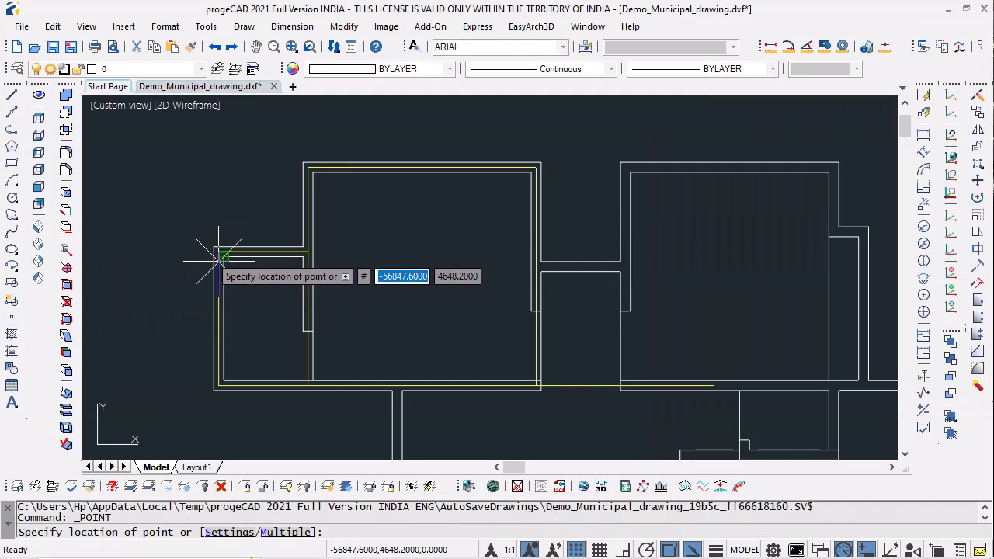
{"action": "left_click", "coordinate": [217, 253]}
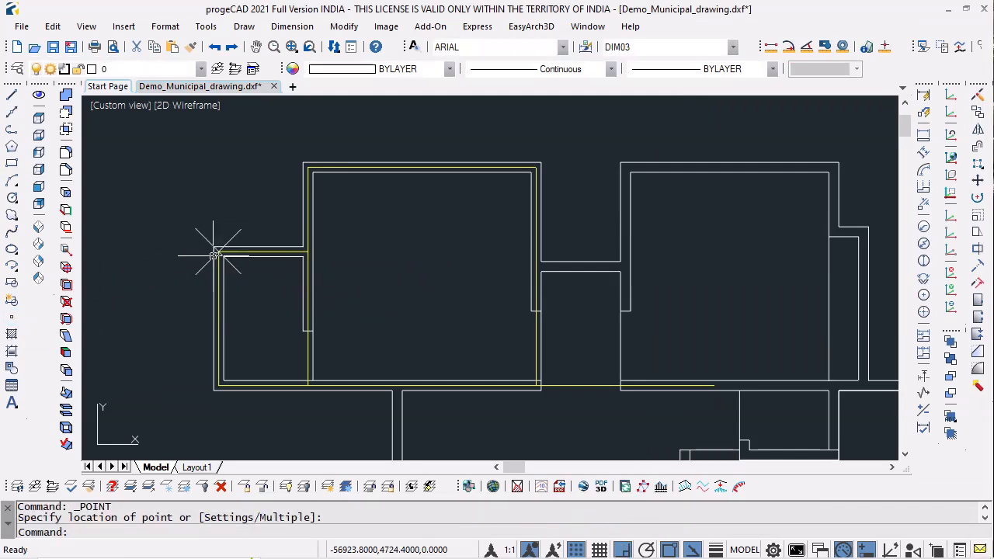
{"action": "key", "text": "Return"}
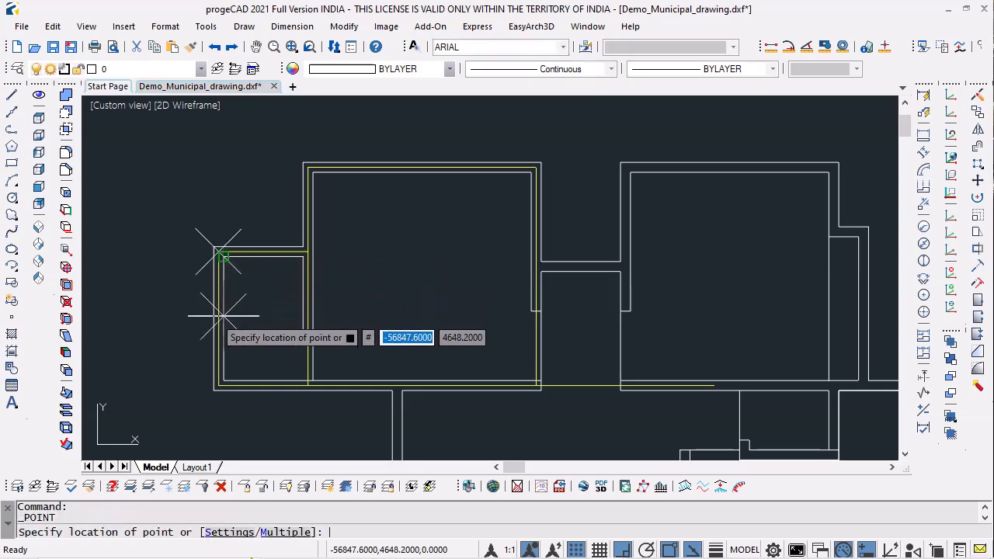
{"action": "left_click", "coordinate": [218, 384]}
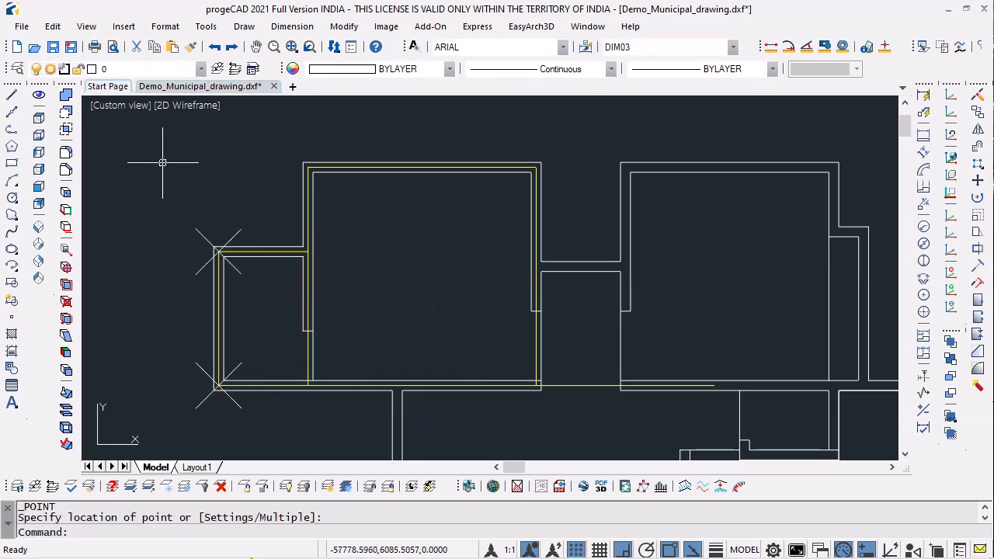
Match both corner points of the small room to the properties of its yellow top wall centerline.
{"action": "left_click", "coordinate": [189, 49]}
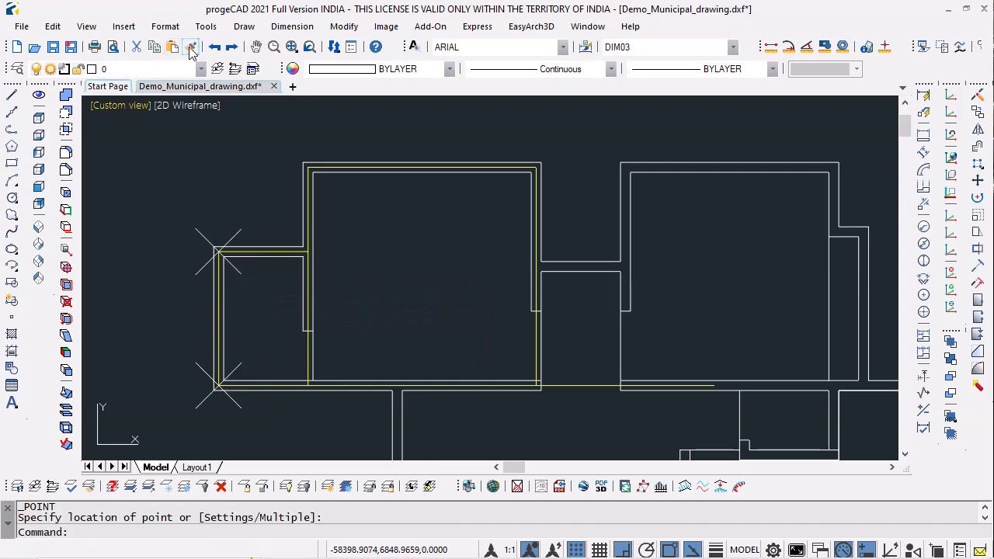
{"action": "left_click", "coordinate": [219, 251]}
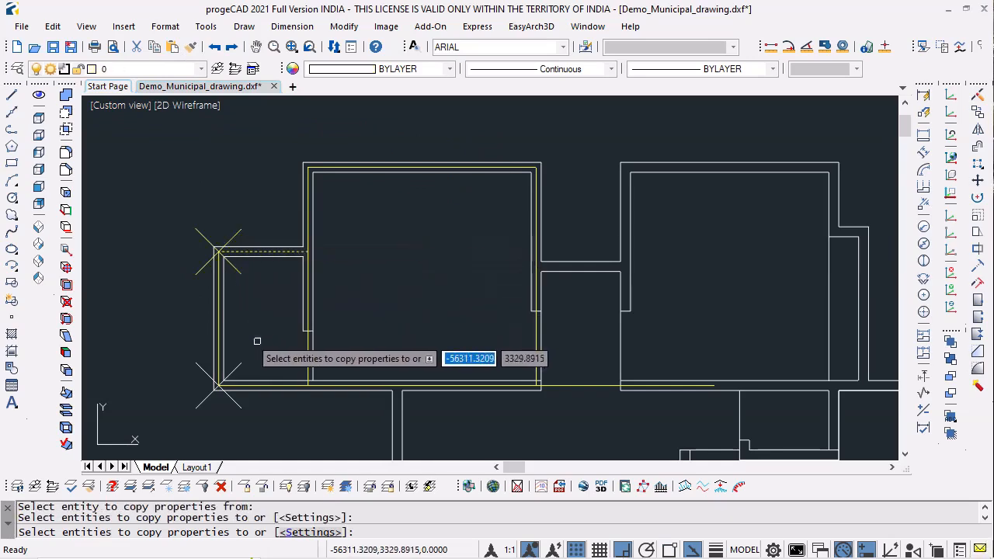
{"action": "left_click", "coordinate": [238, 365]}
{"action": "key", "text": "Return"}
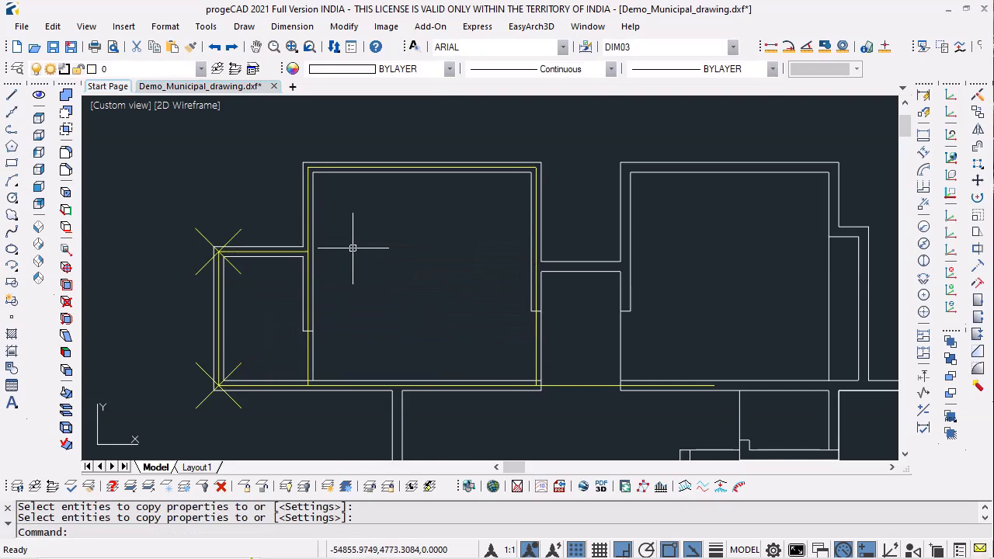
Examine where points are placed at centerline intersections in the completed typical first and third floor plan.
{"action": "key", "text": "ctrl+z"}
{"action": "key", "text": "ctrl+z"}
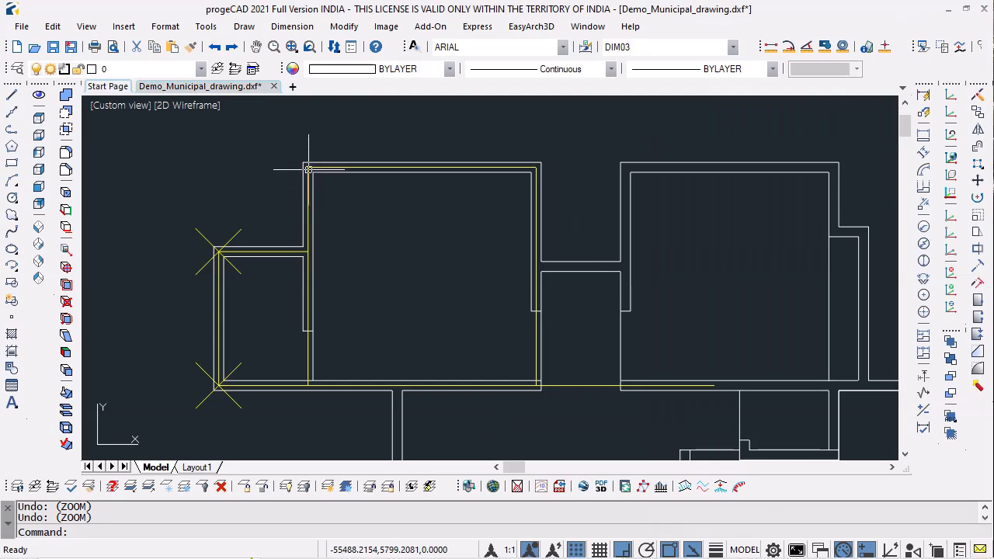
{"action": "left_click", "coordinate": [293, 47]}
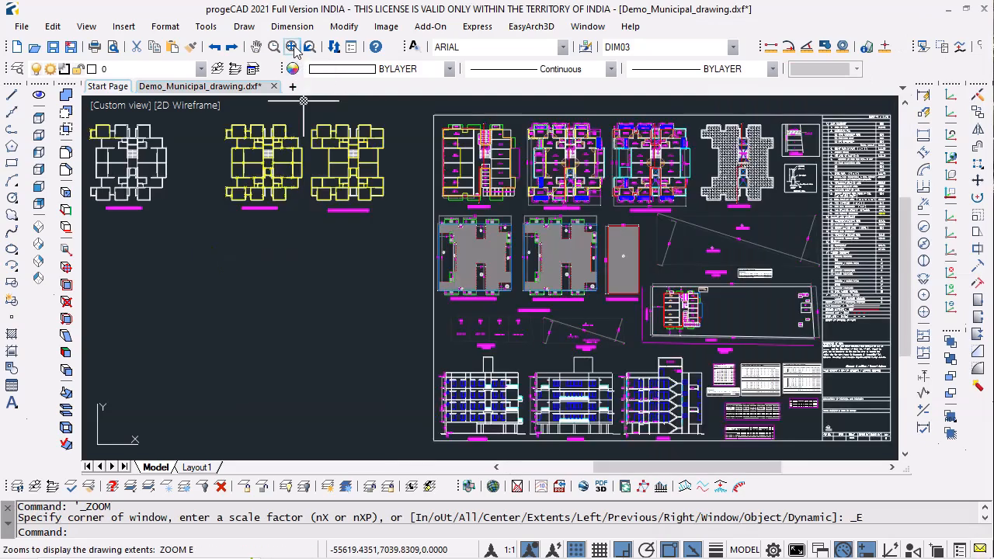
{"action": "scroll", "coordinate": [222, 126], "scroll_direction": "up", "scroll_amount": 2}
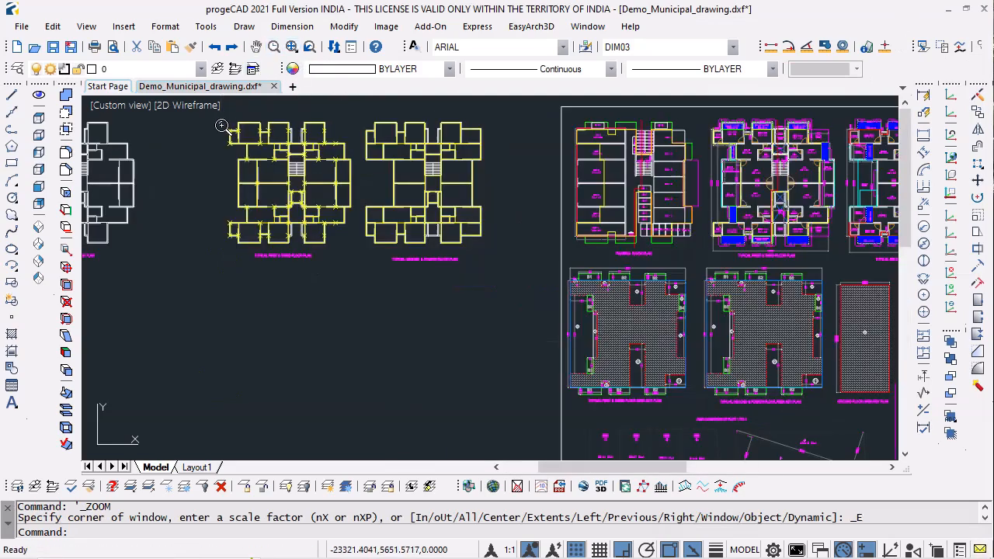
{"action": "scroll", "coordinate": [222, 125], "scroll_direction": "up", "scroll_amount": 4}
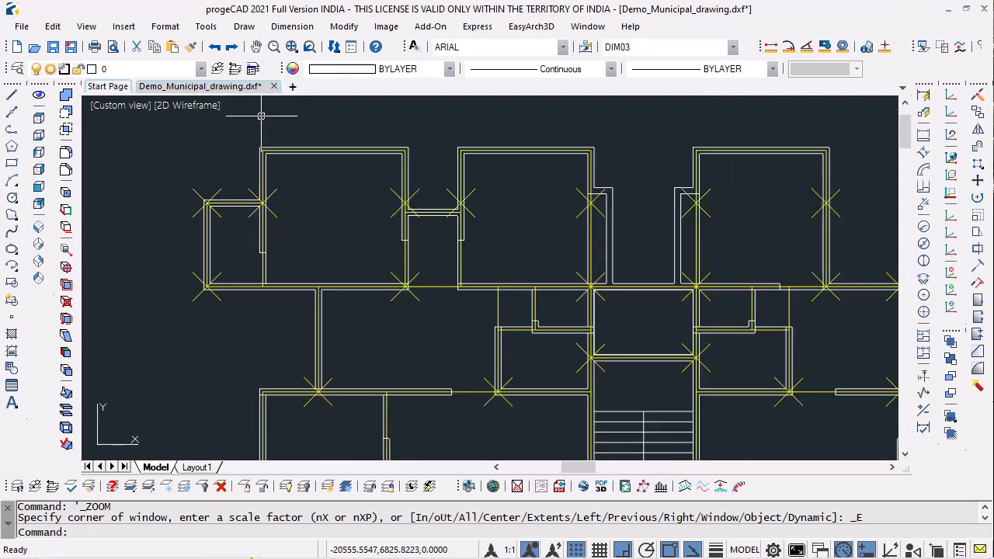
{"action": "scroll", "coordinate": [261, 115], "scroll_direction": "down", "scroll_amount": 3}
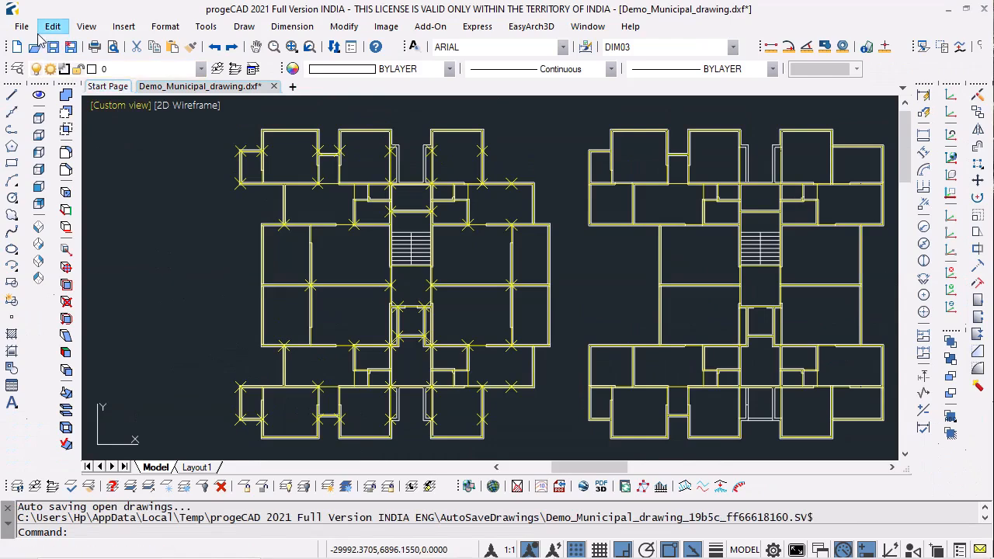
Save the drawing to the Desktop as Project1 in AutoCAD 2010 ASCII (*.dxf) format.
{"action": "left_click", "coordinate": [22, 26]}
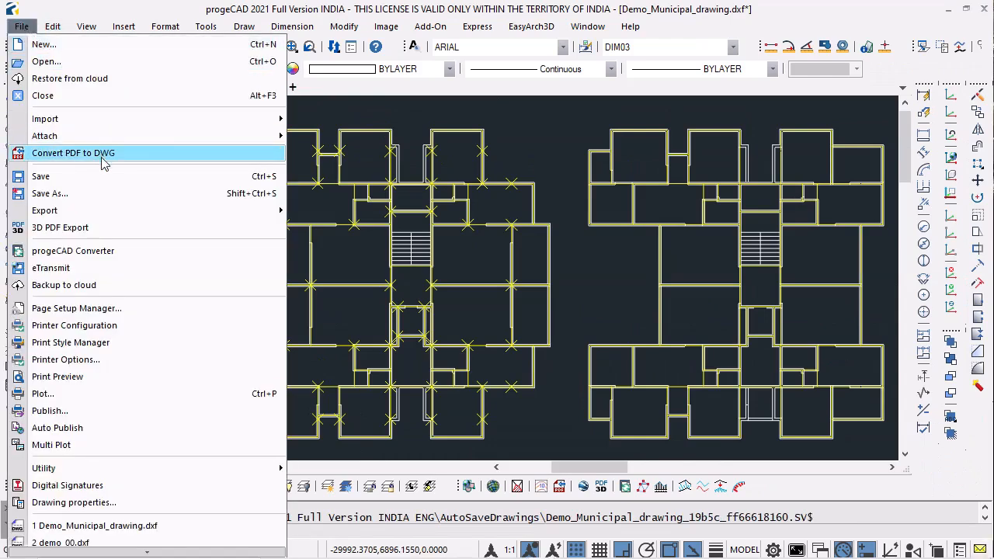
{"action": "left_click", "coordinate": [109, 197]}
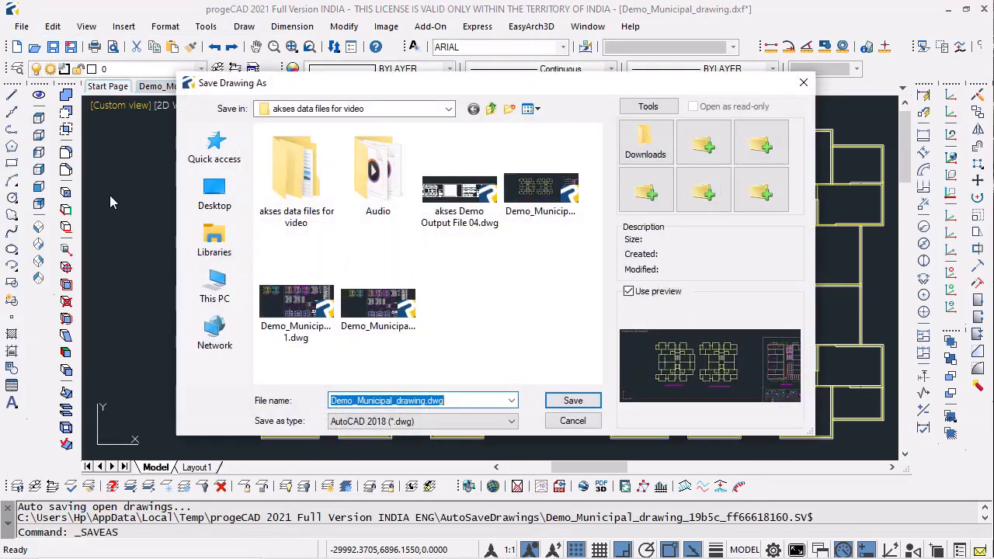
{"action": "left_click", "coordinate": [214, 194]}
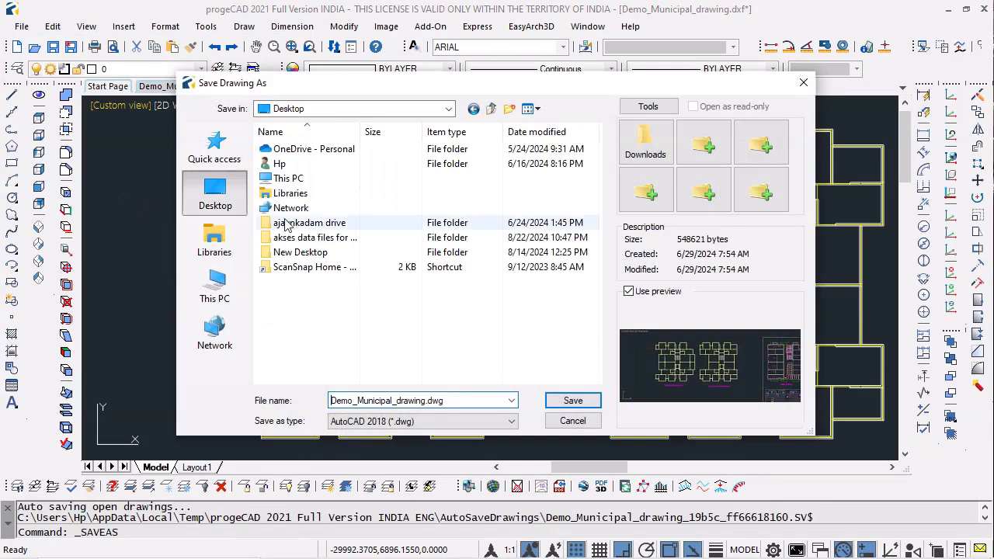
{"action": "double_click", "coordinate": [414, 401]}
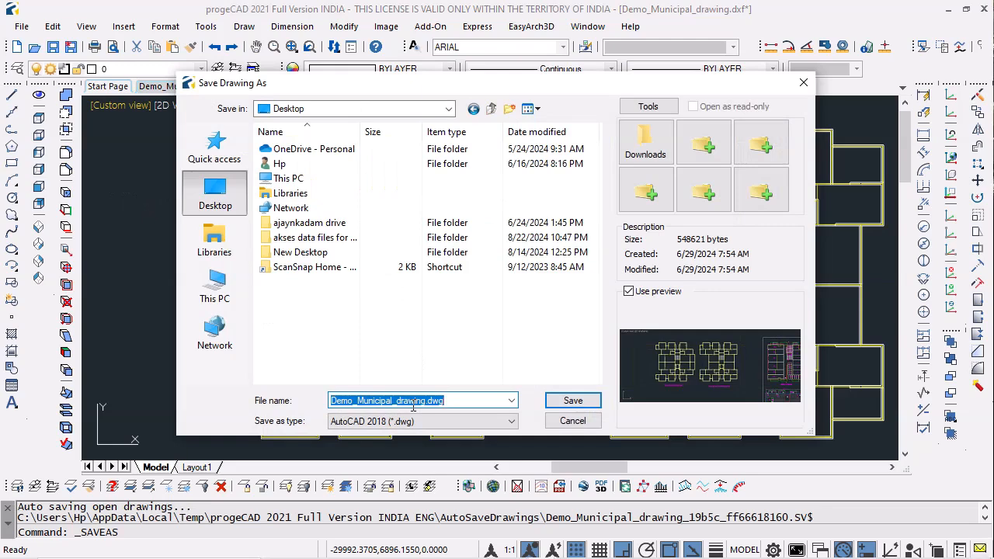
{"action": "type", "text": "Project1"}
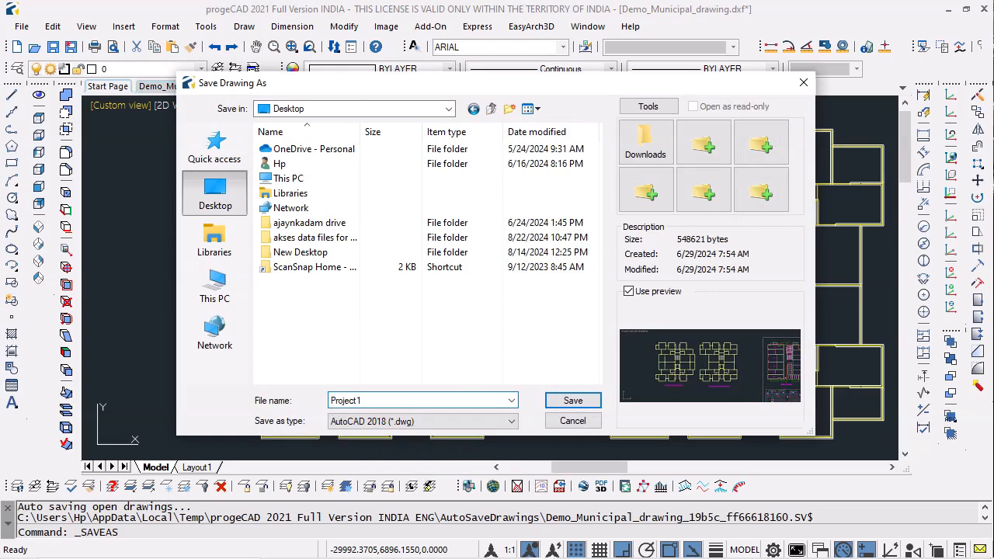
{"action": "left_click", "coordinate": [403, 422]}
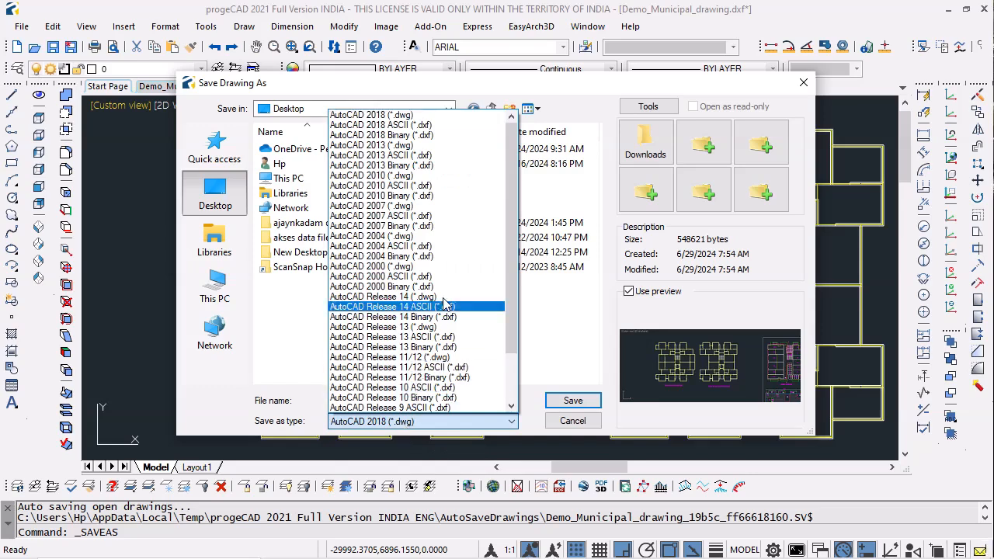
{"action": "left_click", "coordinate": [473, 187]}
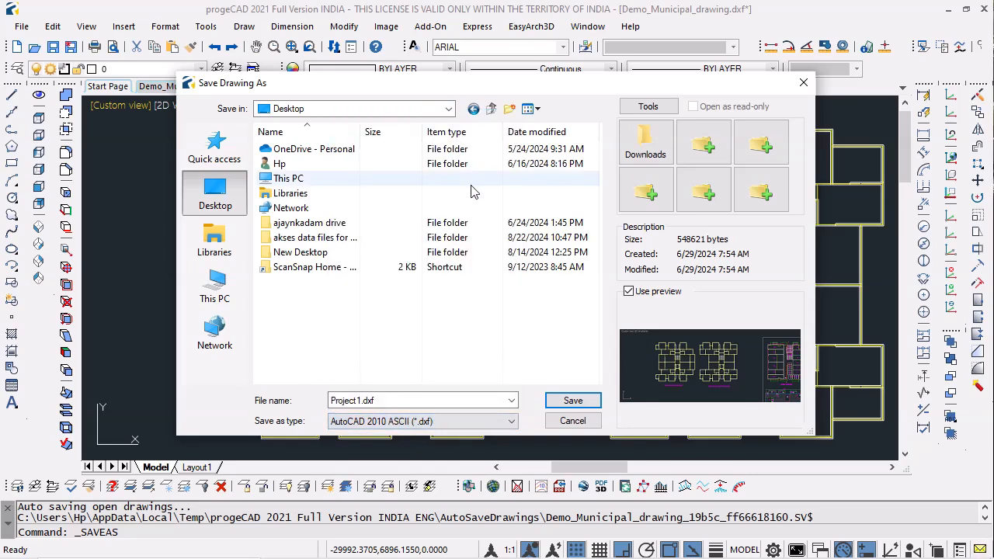
{"action": "left_click", "coordinate": [571, 406]}
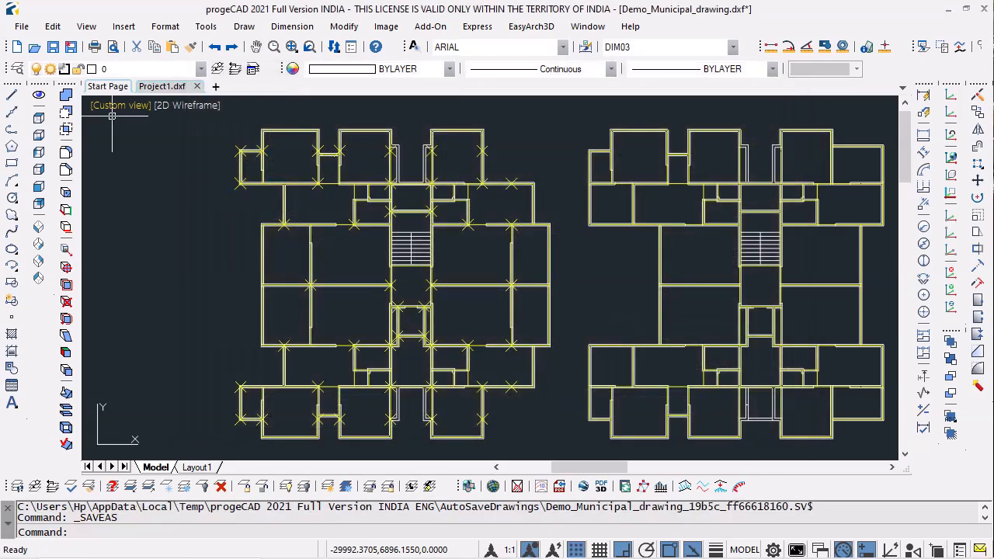
Switch to akses RCBD 2024, log in with the prefilled guest account and open the DXF import.
{"action": "double_click", "coordinate": [567, 403]}
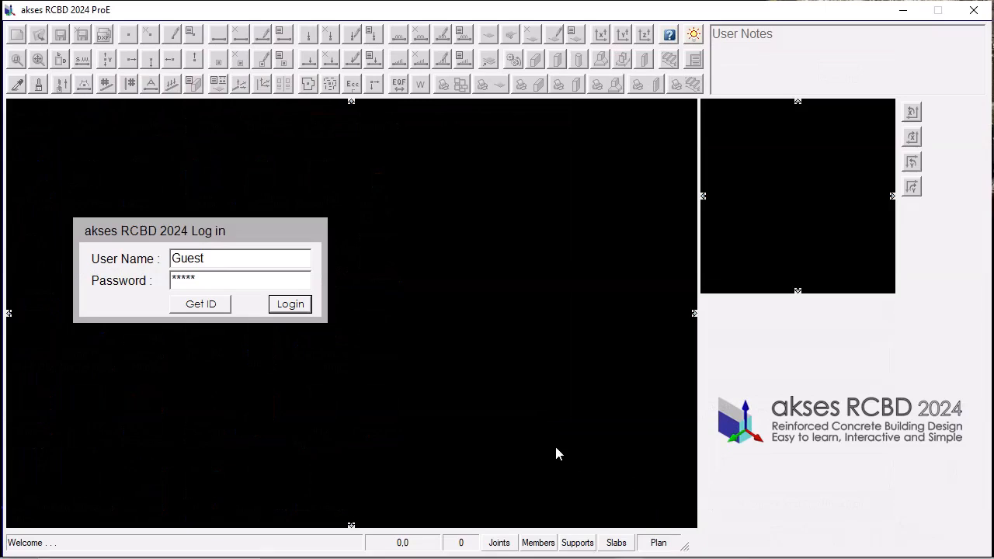
{"action": "left_click", "coordinate": [302, 307]}
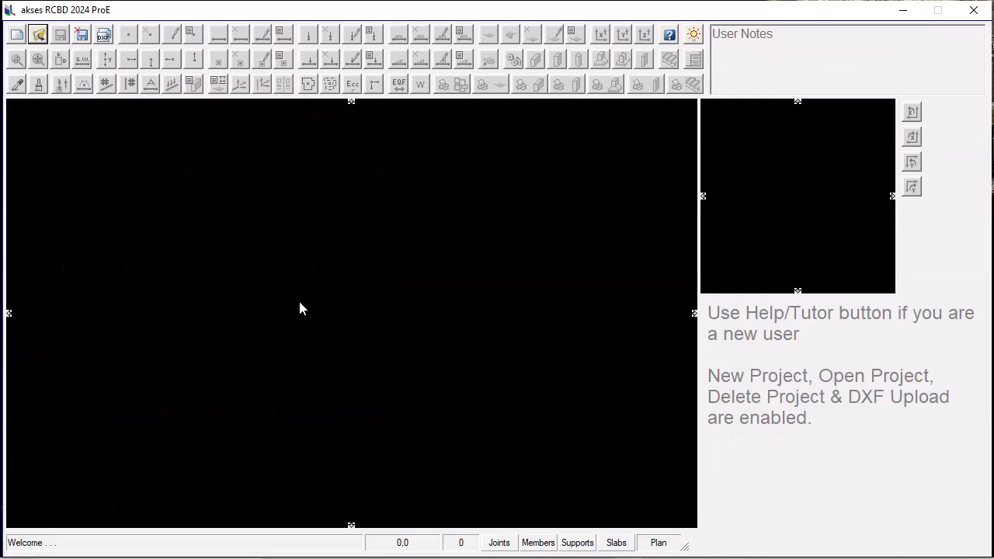
{"action": "left_click", "coordinate": [103, 36], "text": "alt"}
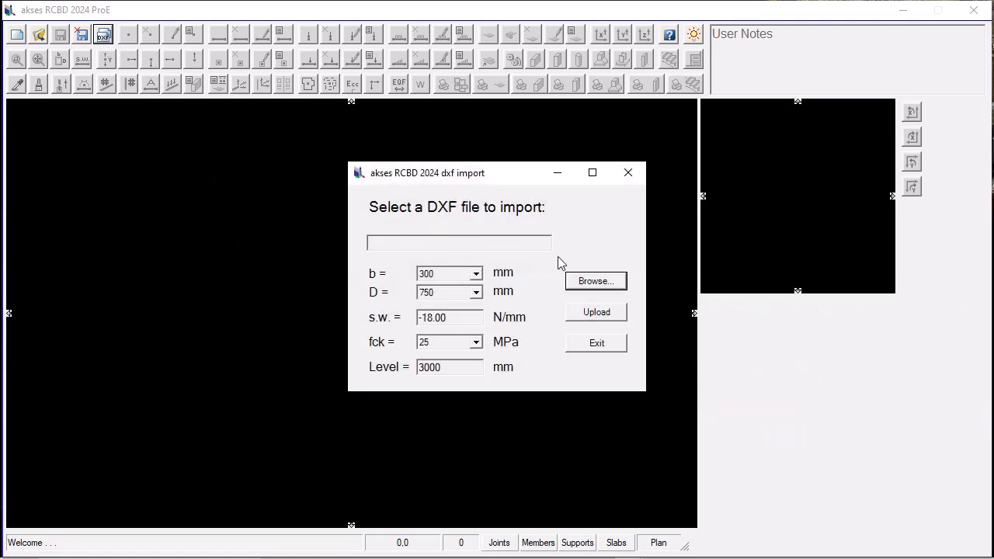
Choose Project1.dxf from the Desktop as the DXF file to import.
{"action": "left_click", "coordinate": [596, 283]}
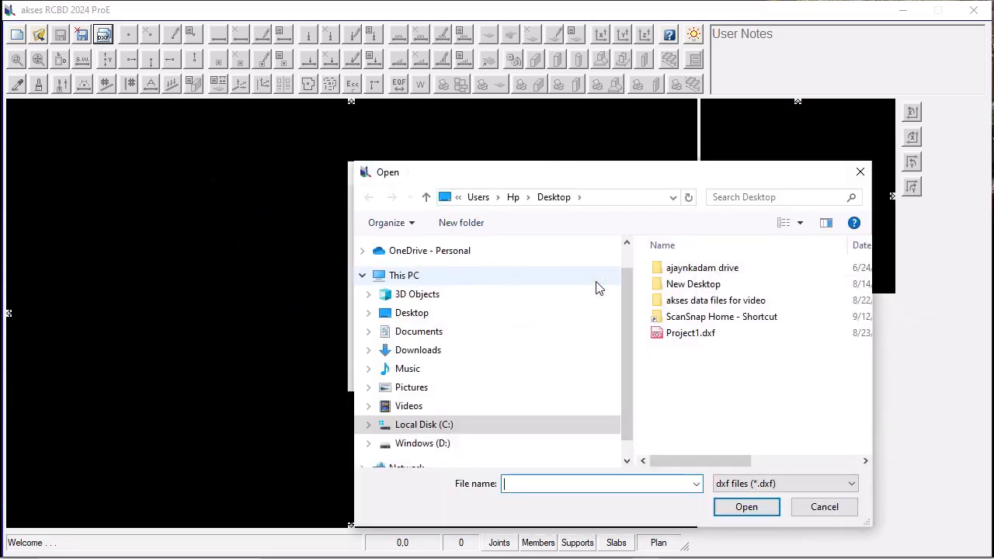
{"action": "left_click", "coordinate": [671, 338]}
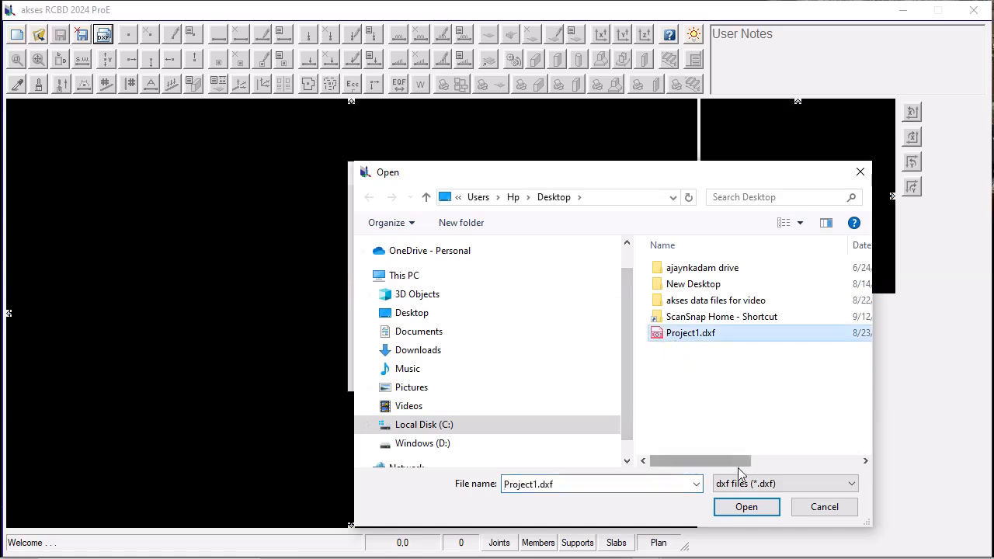
{"action": "left_click", "coordinate": [746, 507]}
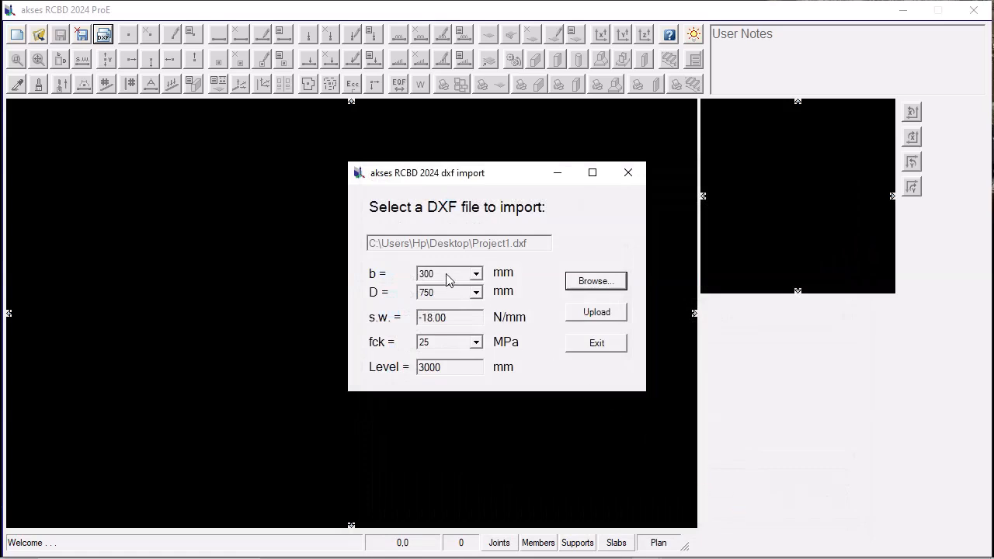
Examine the b, D, s.w., fck and Level settings for the DXF import, including the available concrete grades.
{"action": "left_click", "coordinate": [476, 274]}
{"action": "left_click", "coordinate": [478, 282]}
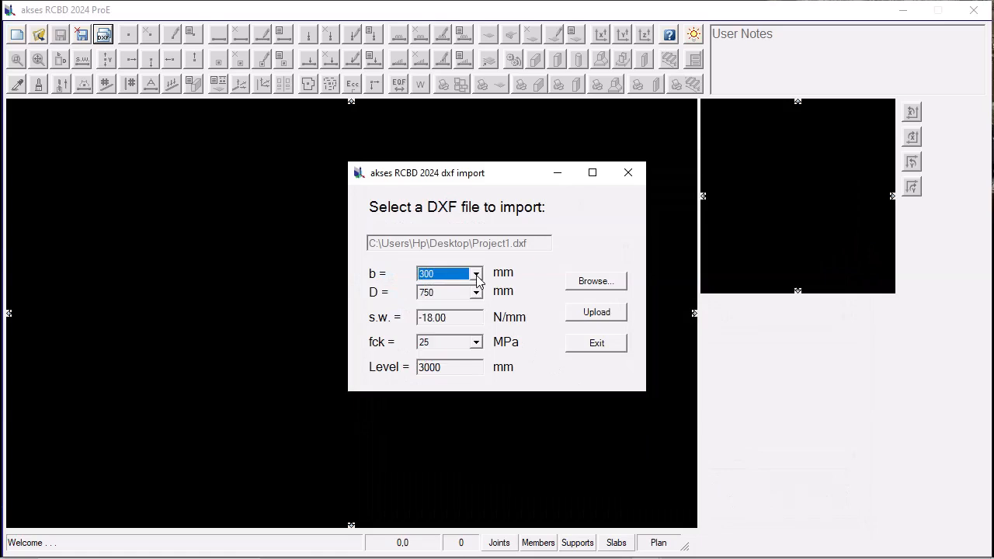
{"action": "left_click", "coordinate": [479, 292]}
{"action": "left_click", "coordinate": [479, 293]}
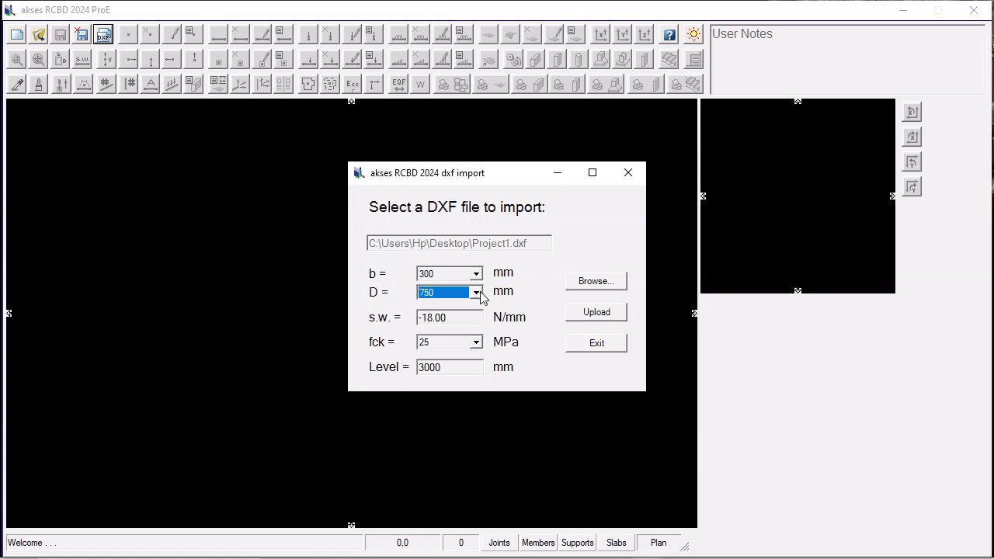
{"action": "left_click", "coordinate": [481, 320]}
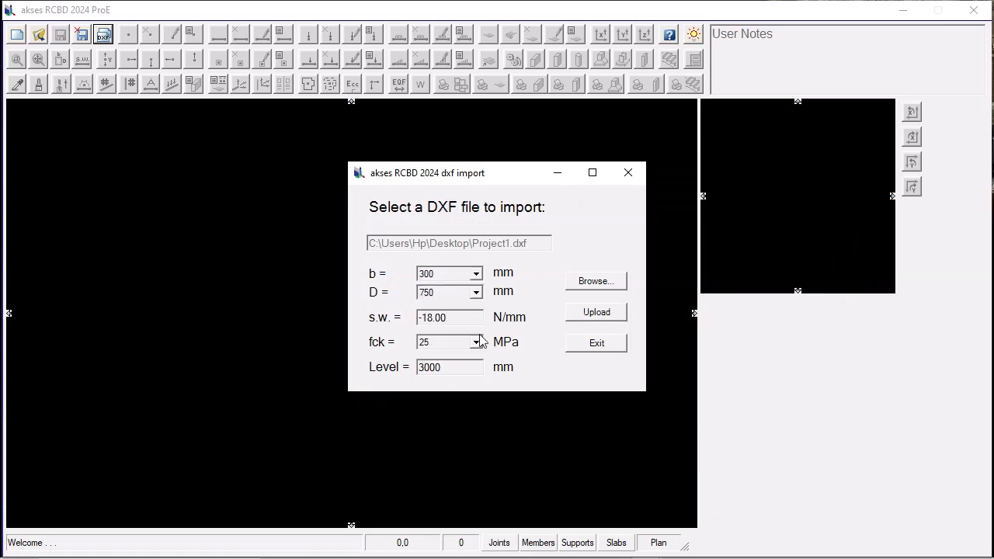
{"action": "left_click", "coordinate": [476, 343]}
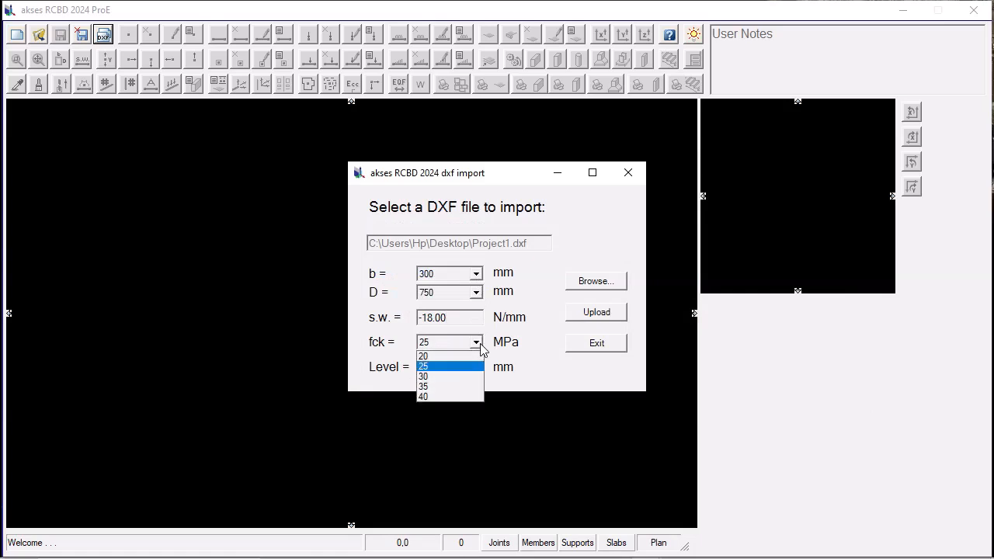
{"action": "left_click", "coordinate": [476, 343]}
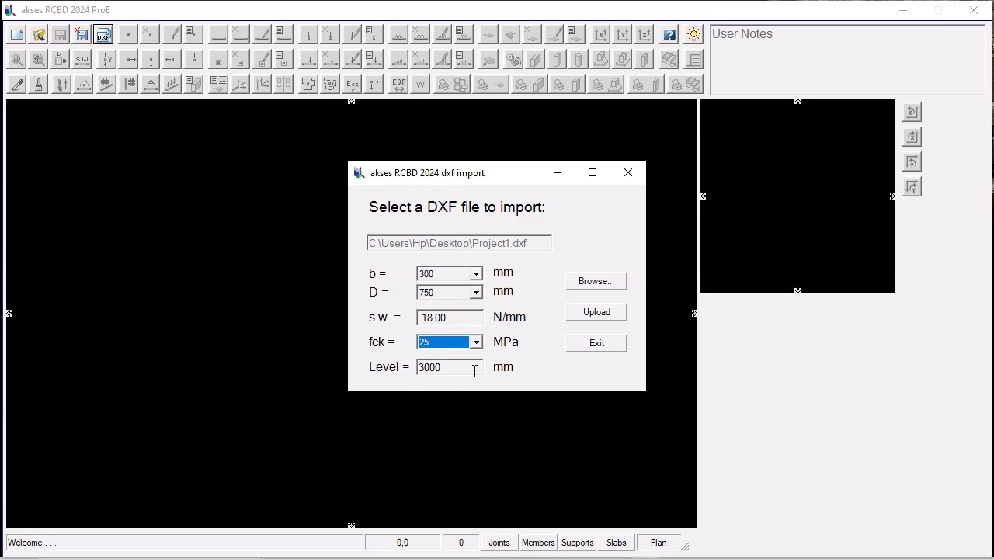
{"action": "left_click", "coordinate": [475, 371]}
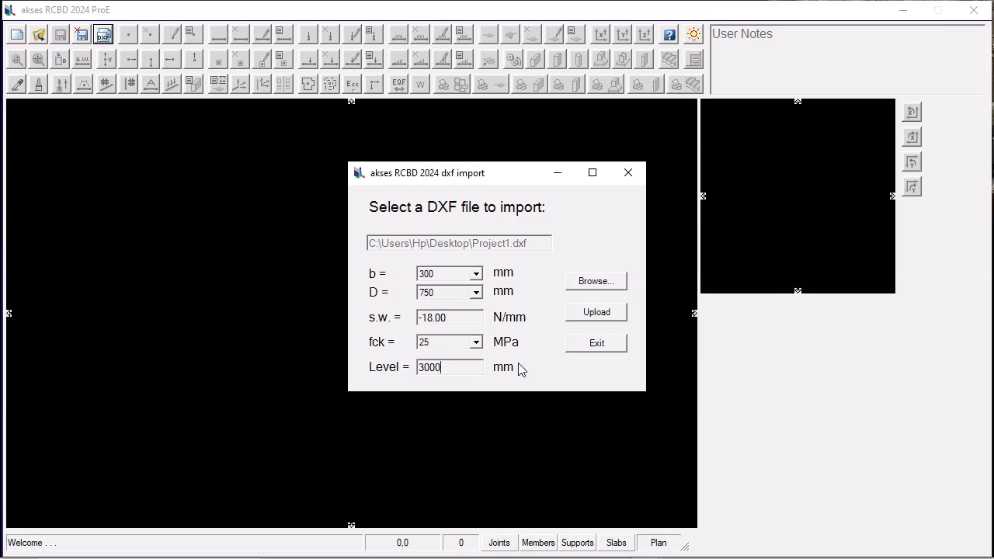
Upload the selected DXF file with the current import settings and acknowledge the notices.
{"action": "left_click", "coordinate": [588, 320]}
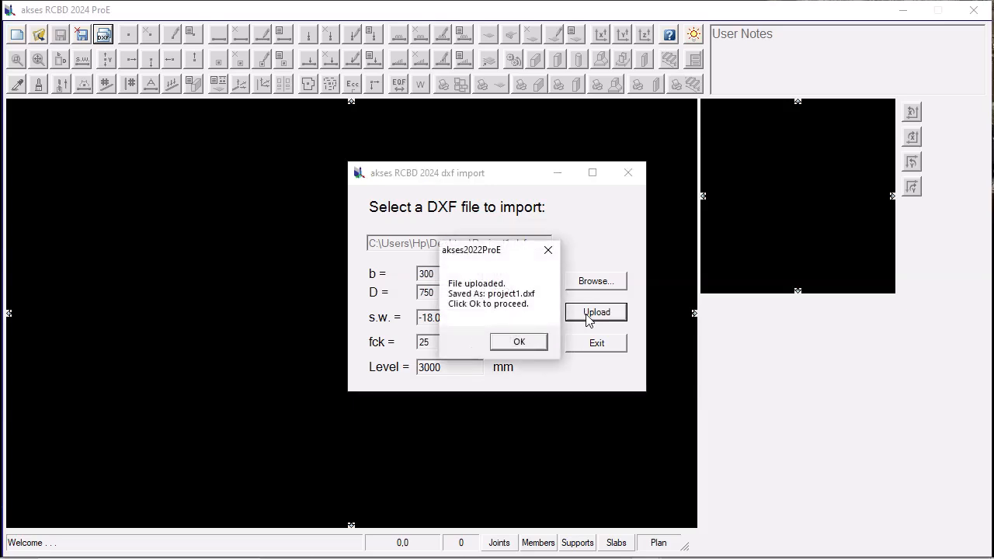
{"action": "left_click", "coordinate": [519, 343]}
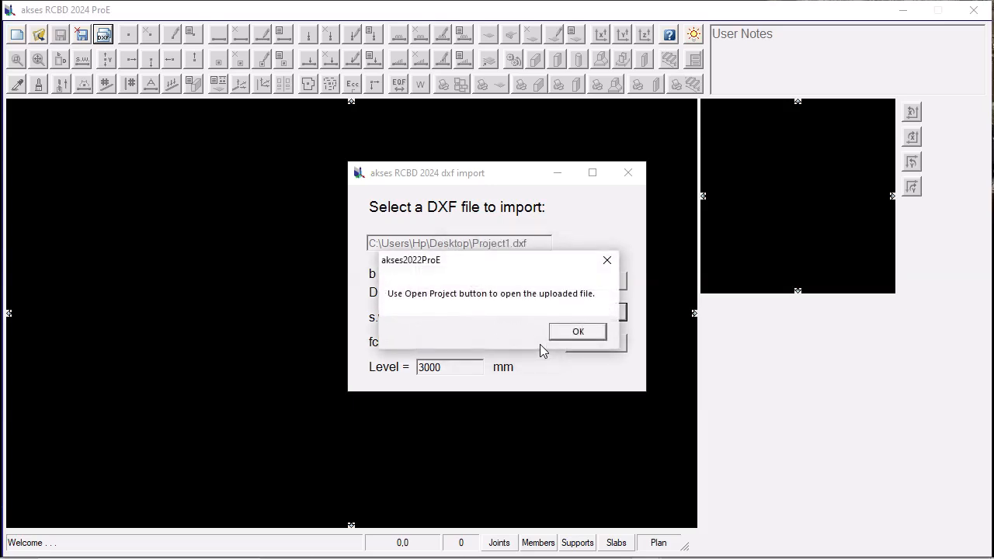
{"action": "left_click", "coordinate": [588, 341]}
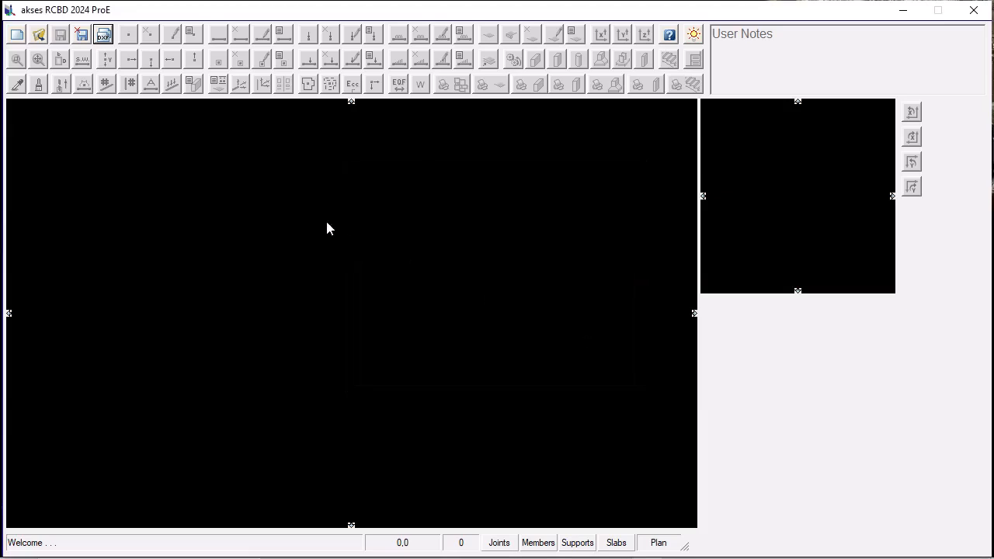
Open the uploaded project named project1.
{"action": "left_click", "coordinate": [40, 36]}
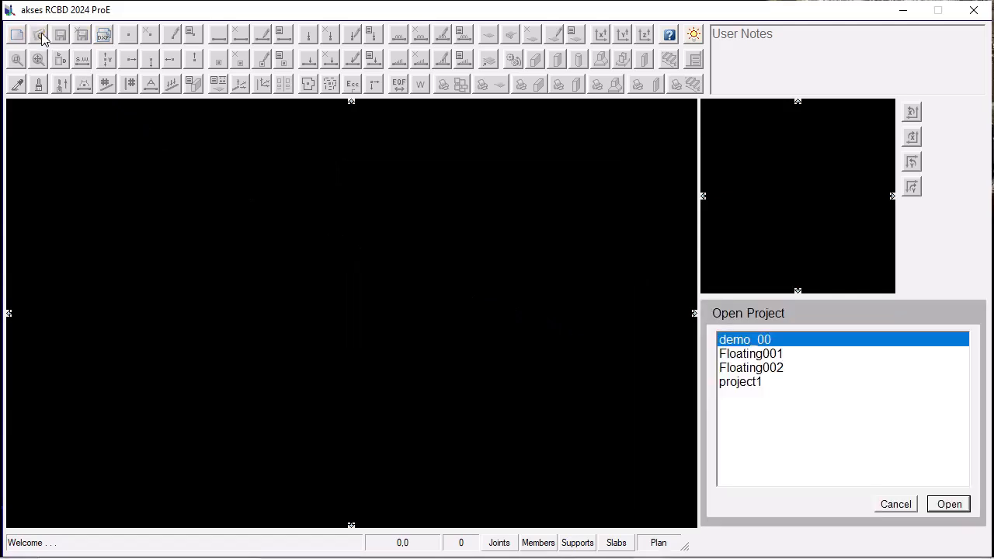
{"action": "left_click", "coordinate": [739, 391]}
{"action": "left_click", "coordinate": [947, 504]}
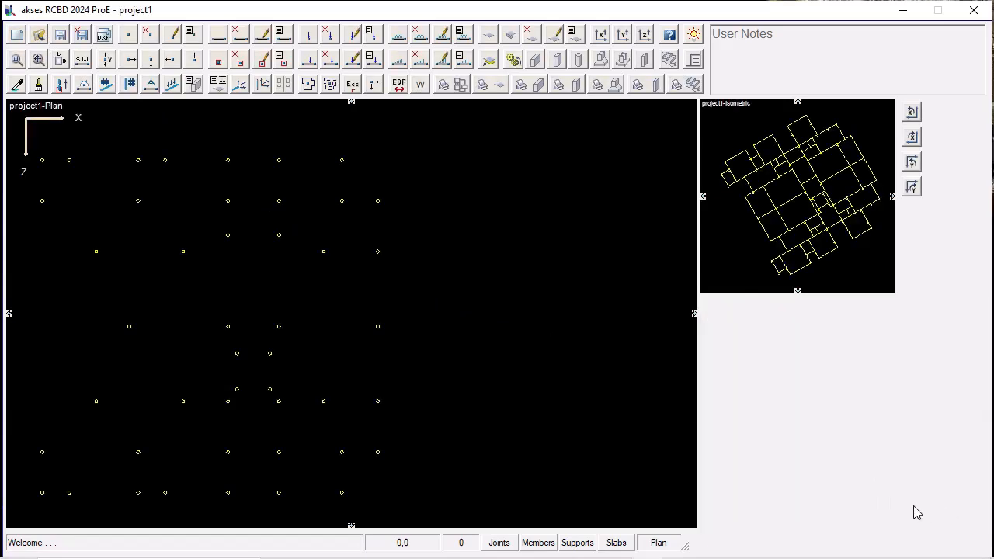
Compare the imported plan at levels 0 and 3000, leaving level 3000 displayed.
{"action": "left_click", "coordinate": [461, 544]}
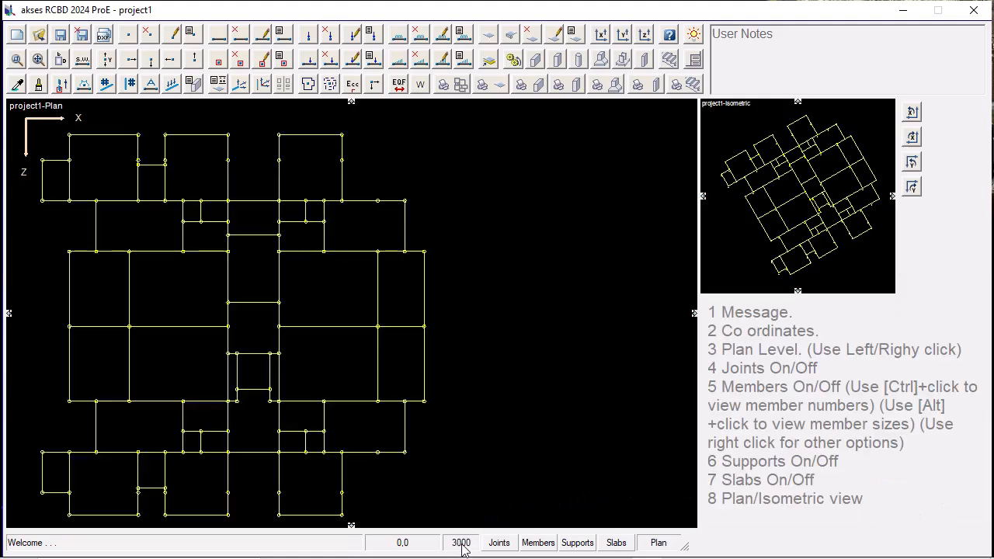
{"action": "right_click", "coordinate": [461, 546]}
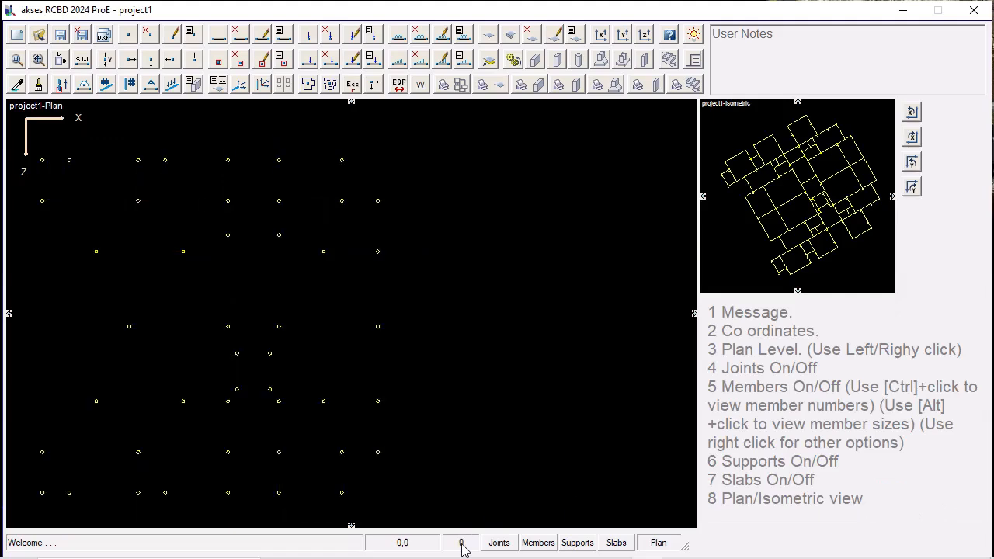
{"action": "left_click", "coordinate": [462, 547]}
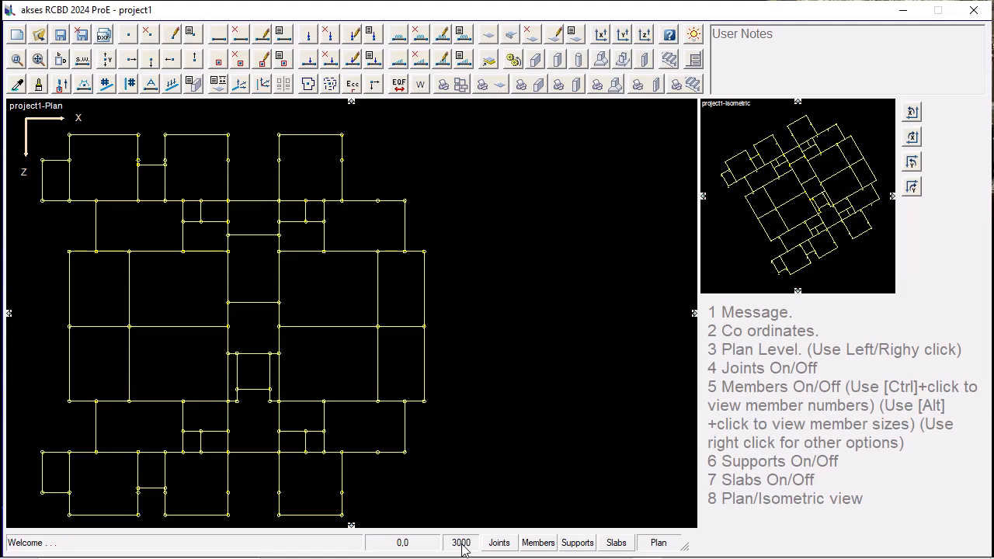